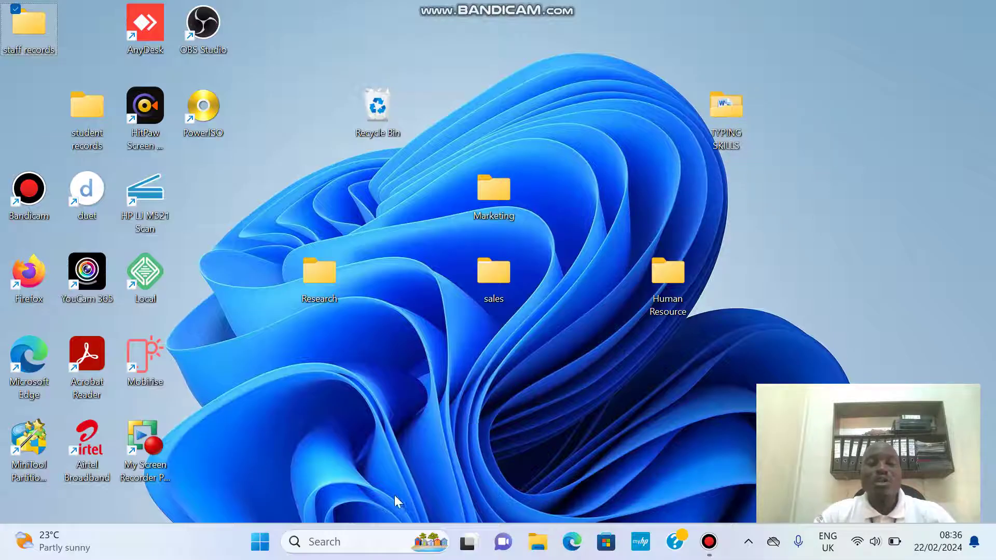
Open File Explorer to view the drives listed under This PC, and return to the desktop
click(351, 543)
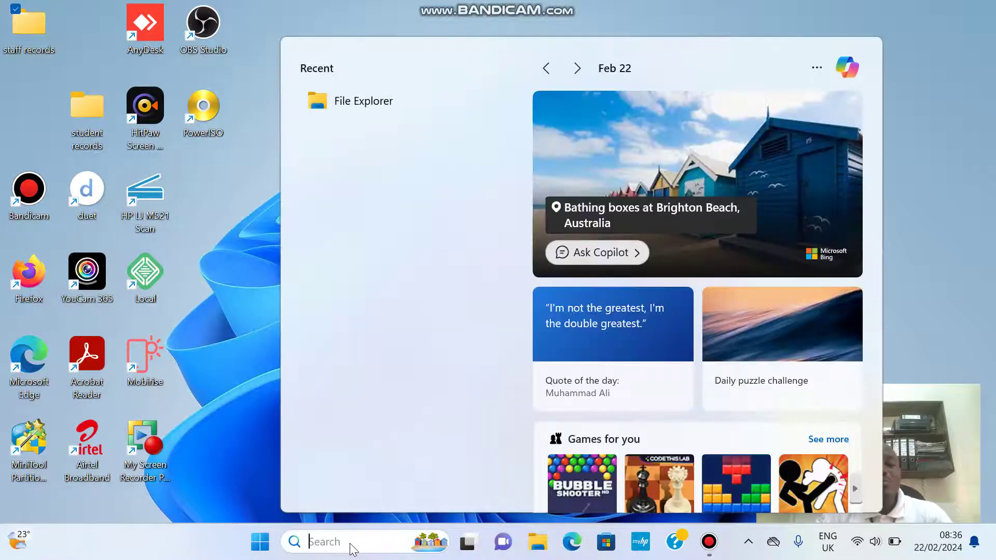
text(fil)
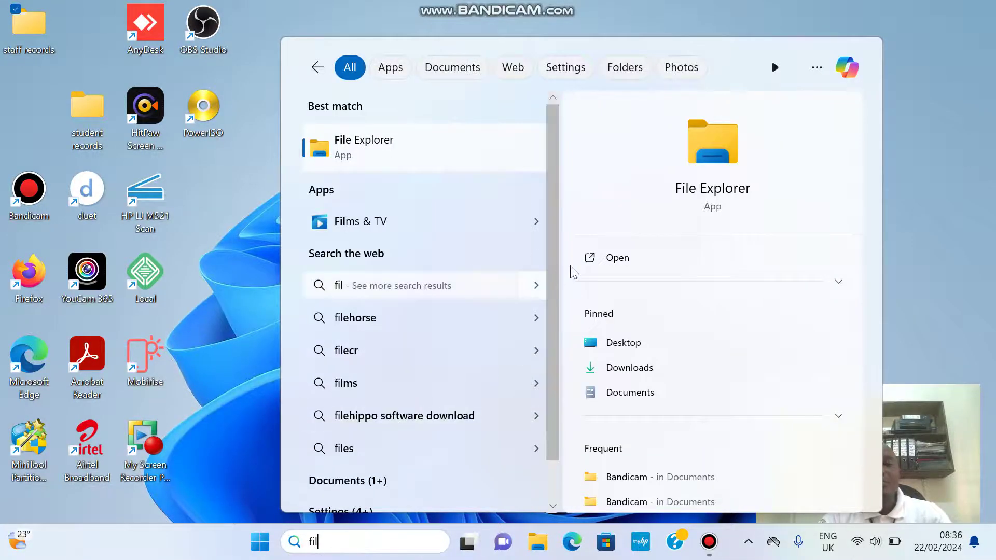
key(Escape)
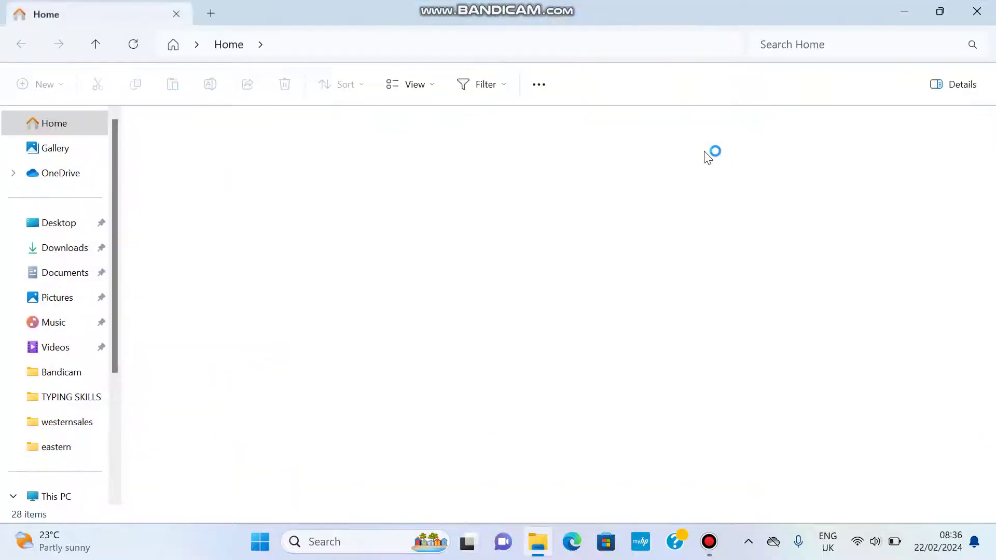
drag(115, 179, 106, 302)
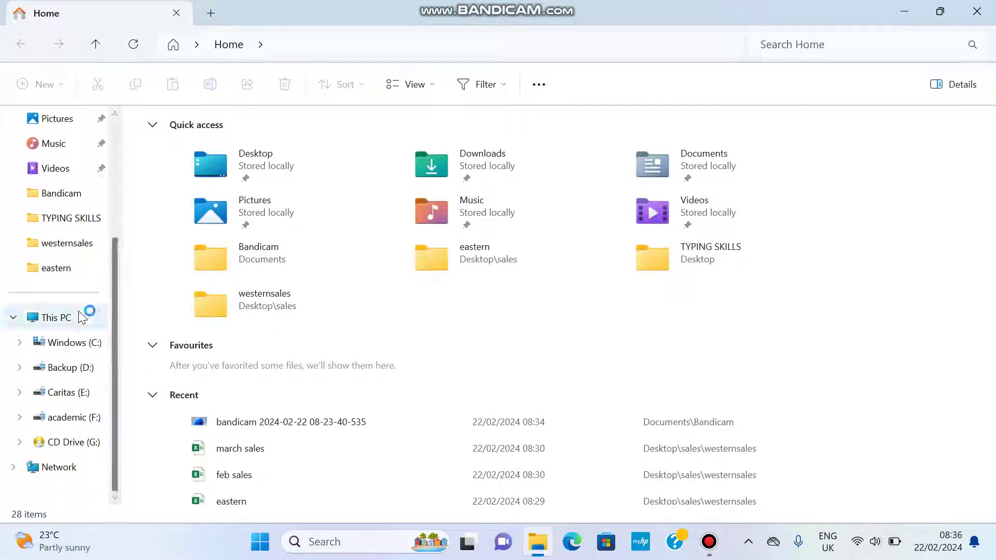
click(63, 324)
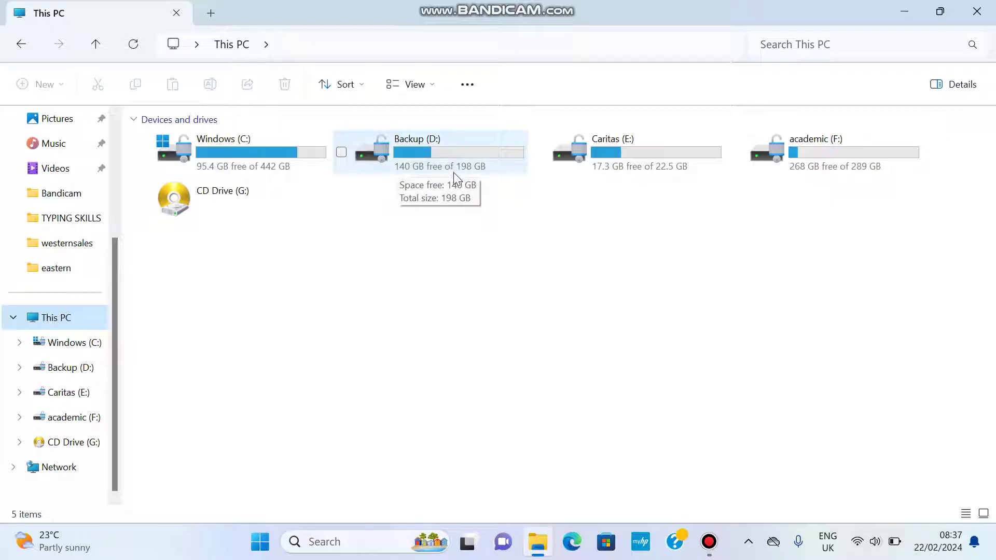
double_click(446, 161)
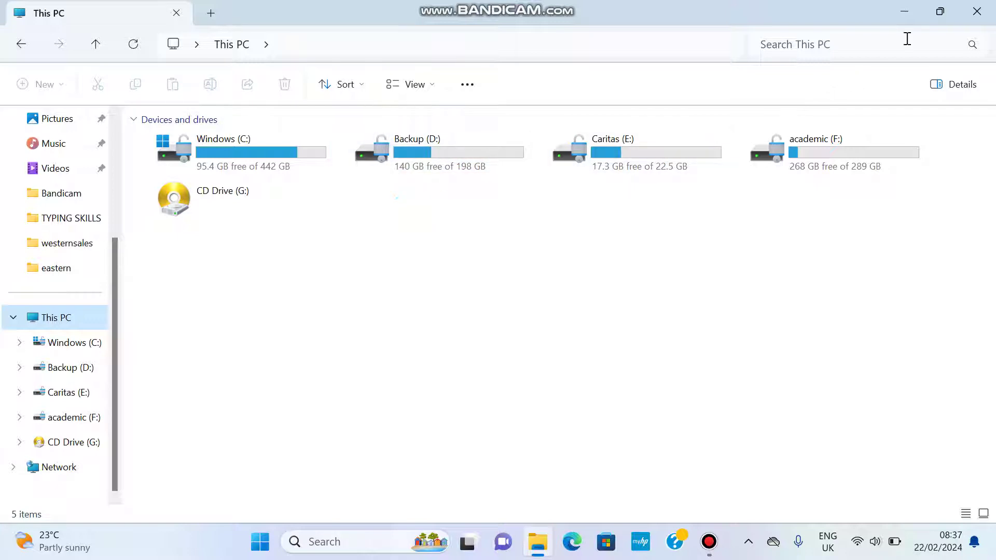
click(900, 12)
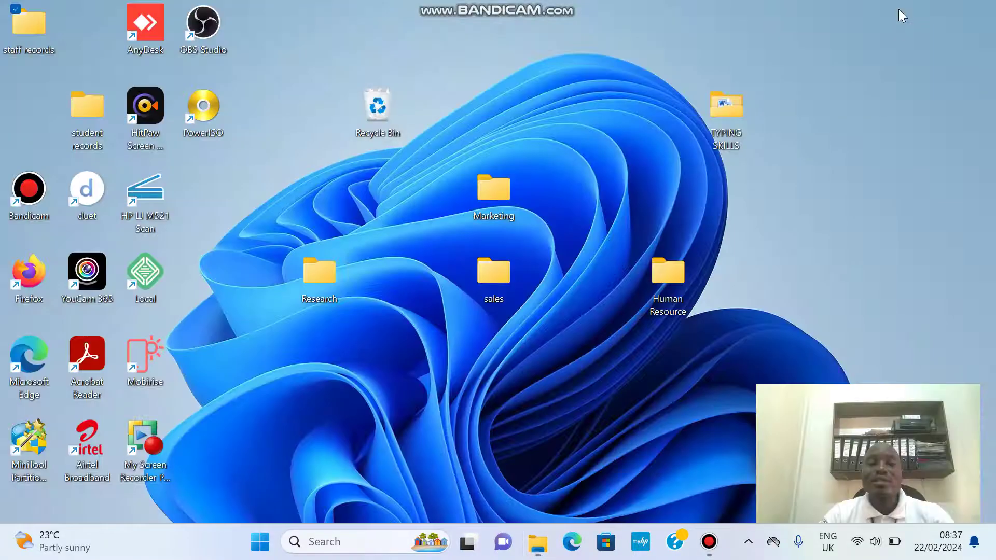
Cut the Research, Marketing, sales and Human Resource folders from the desktop together
click(322, 270)
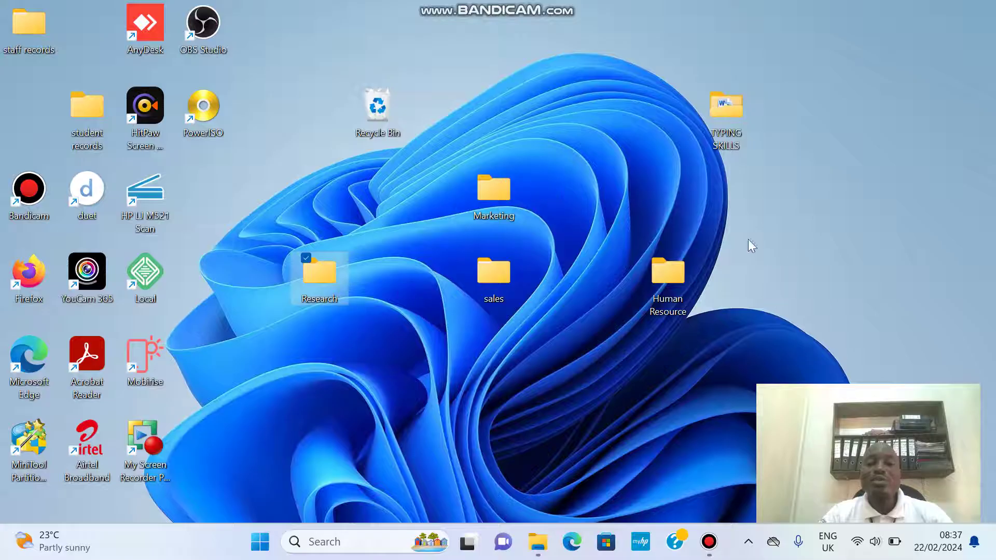
ctrl+click(490, 173)
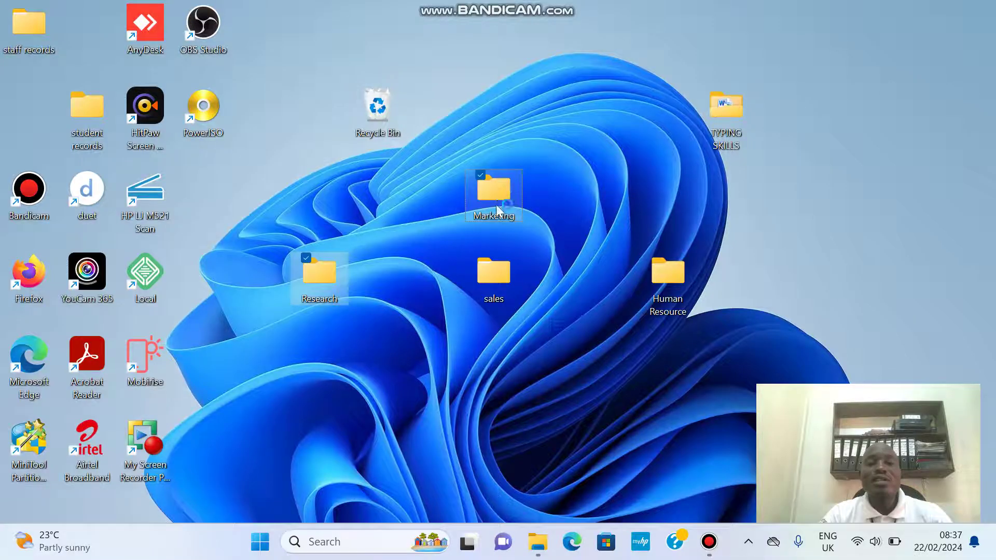
ctrl+click(491, 266)
ctrl+click(672, 276)
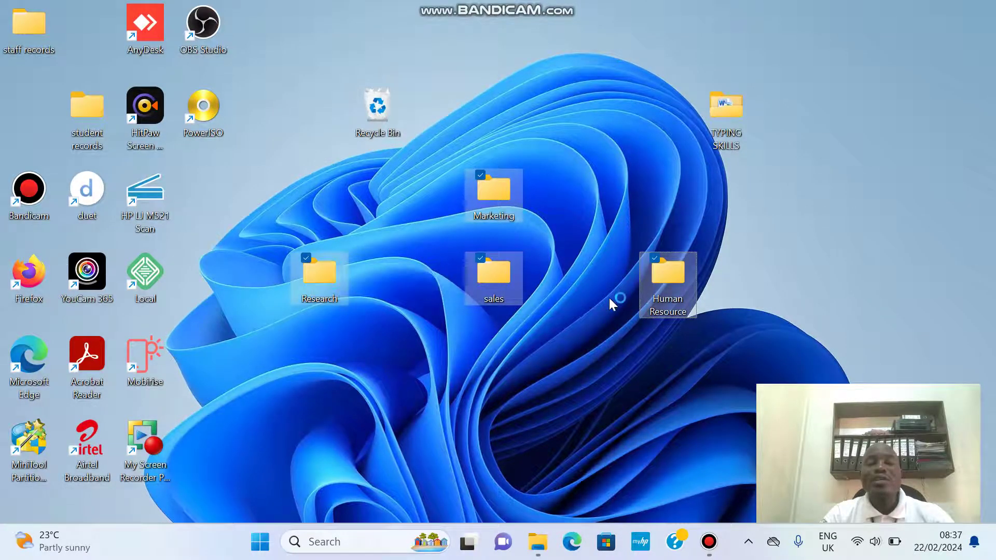
right_click(668, 268)
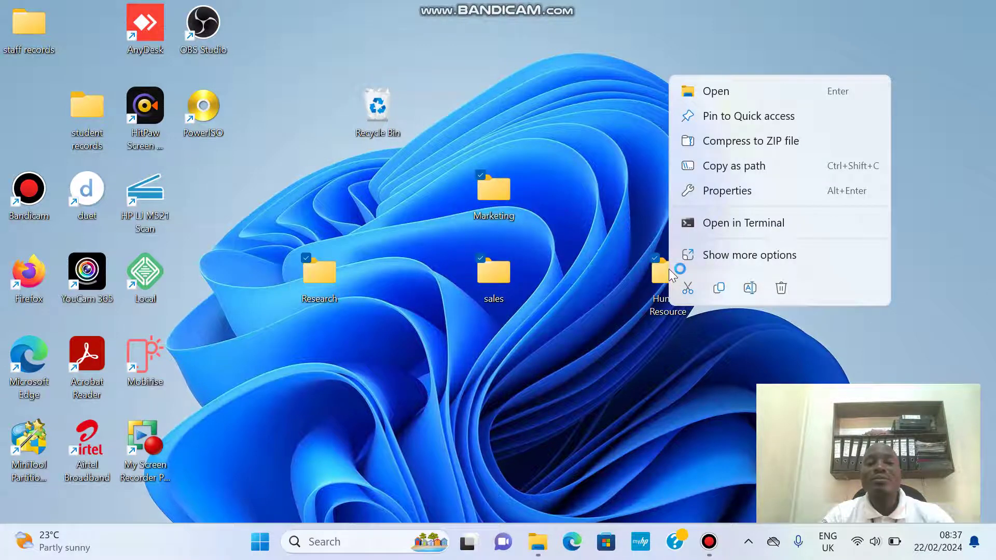
click(687, 289)
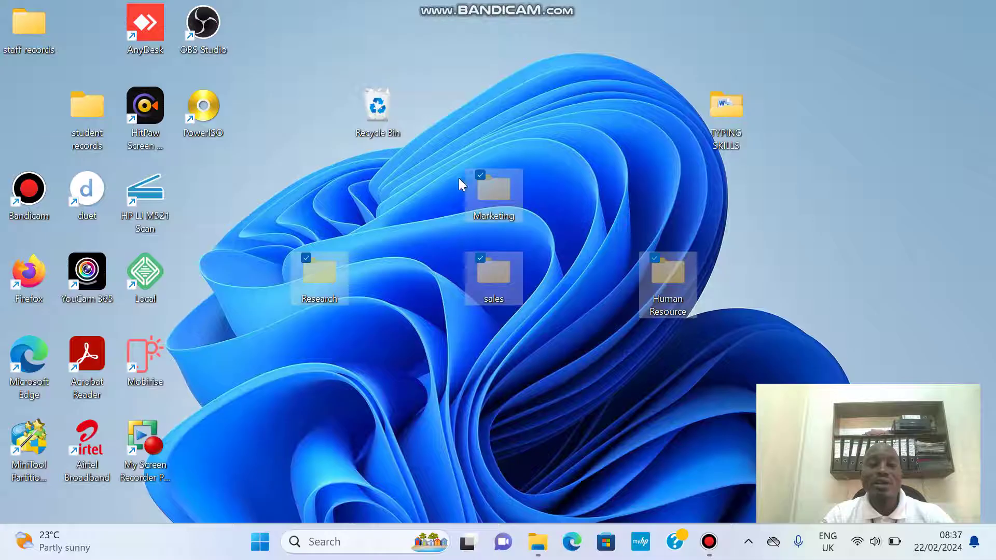
Search for File Explorer, launch it, and open the Backup (D:) drive from This PC
click(332, 545)
text(fil)
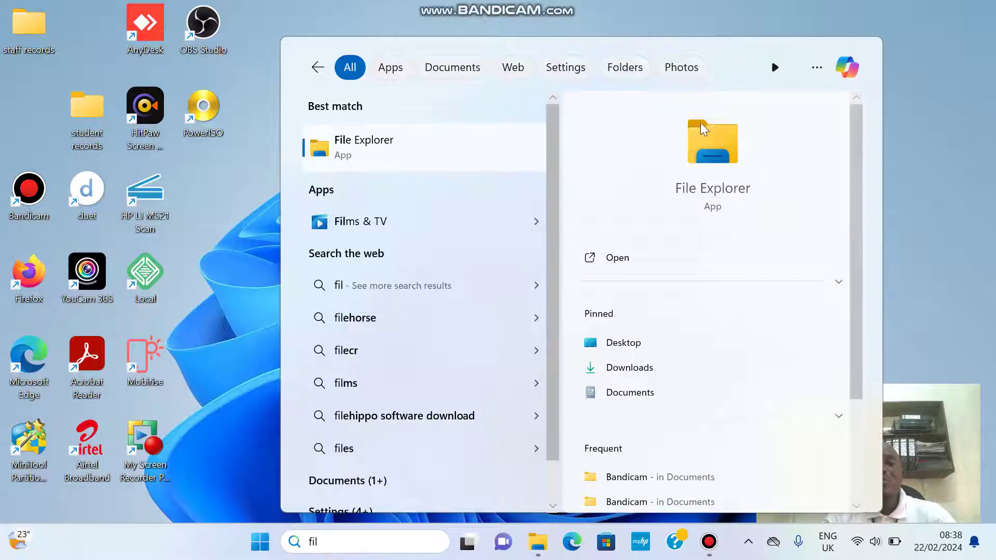
click(701, 132)
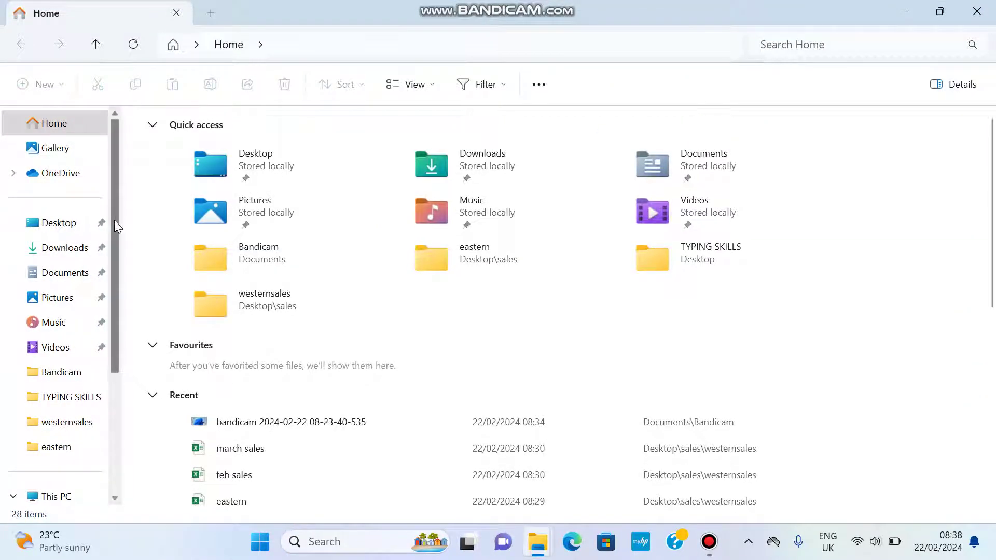
scroll(114, 220, down, 1)
scroll(125, 291, down, 1)
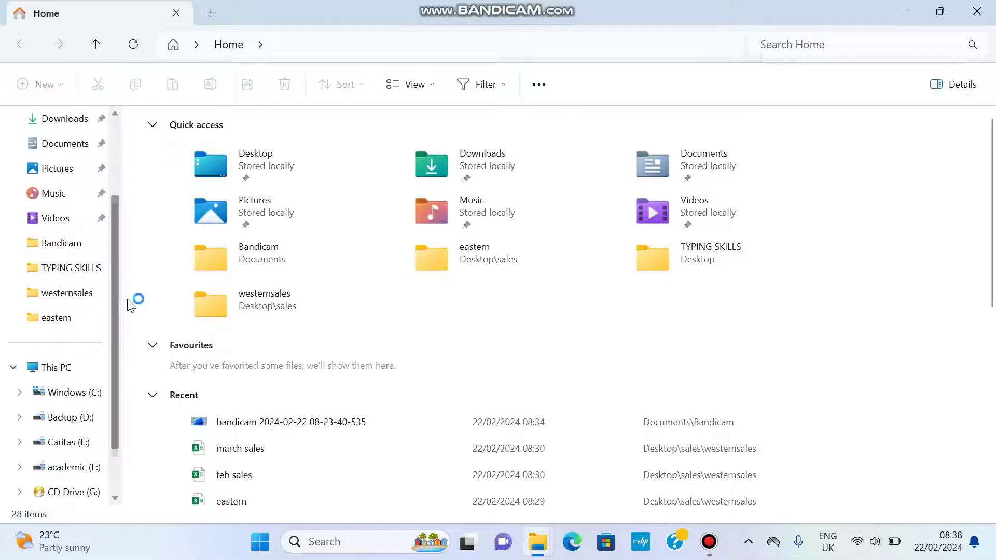
click(37, 369)
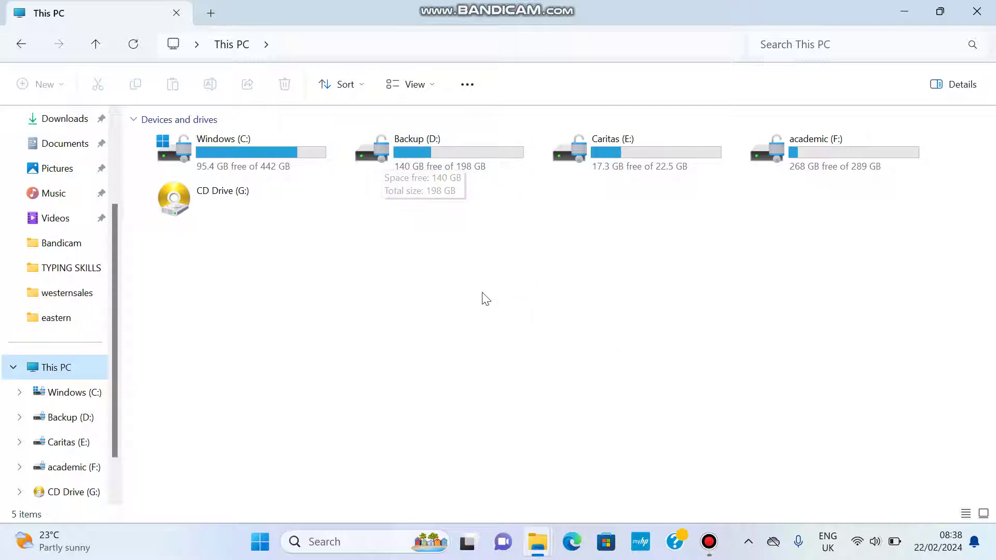
double_click(373, 144)
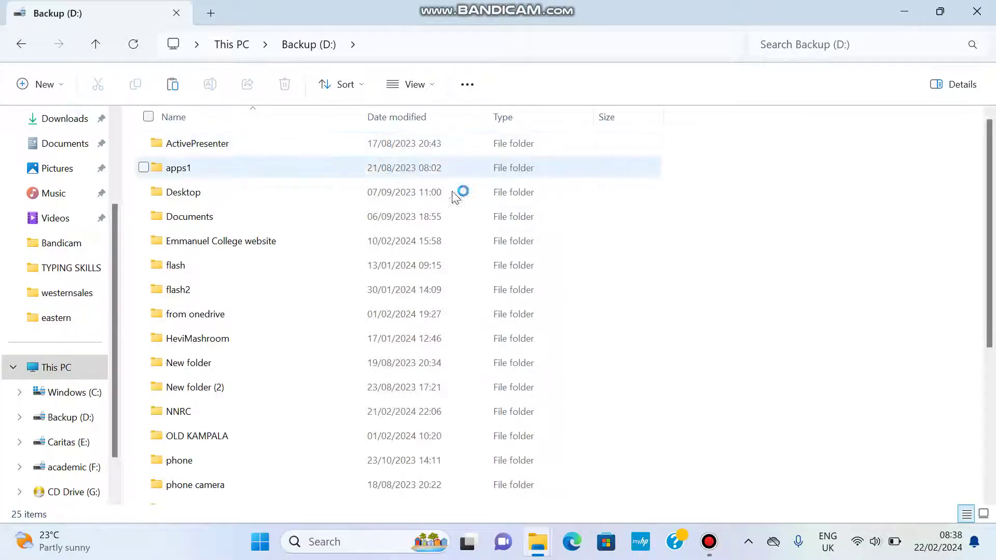
Paste the four cut folders into the root of the Backup (D:) drive and clear the selection
scroll(688, 298, down, 3)
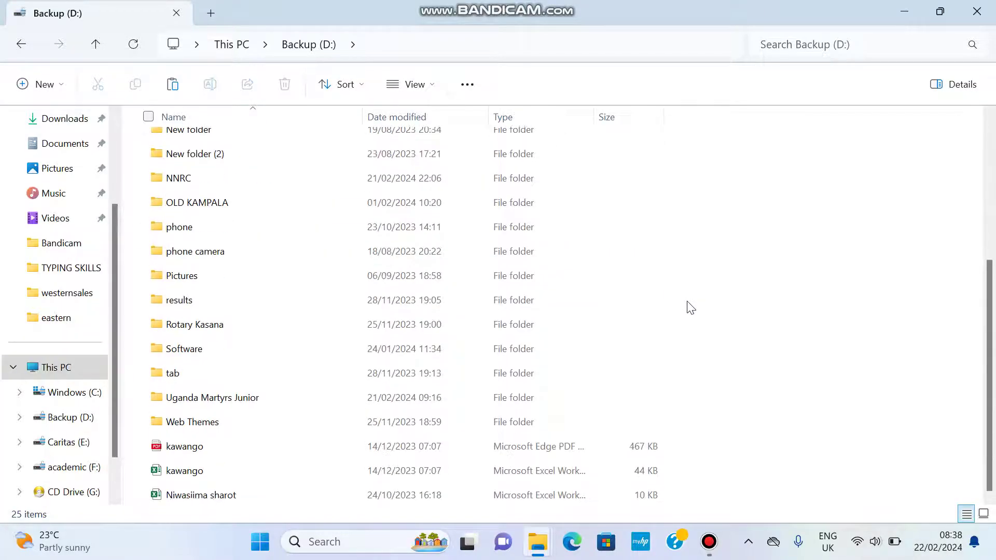
right_click(806, 276)
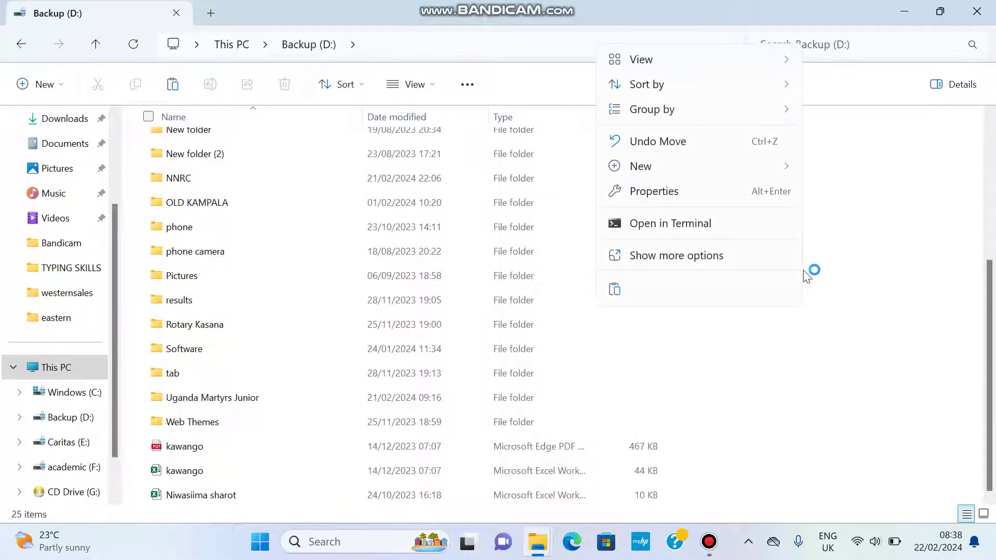
click(621, 292)
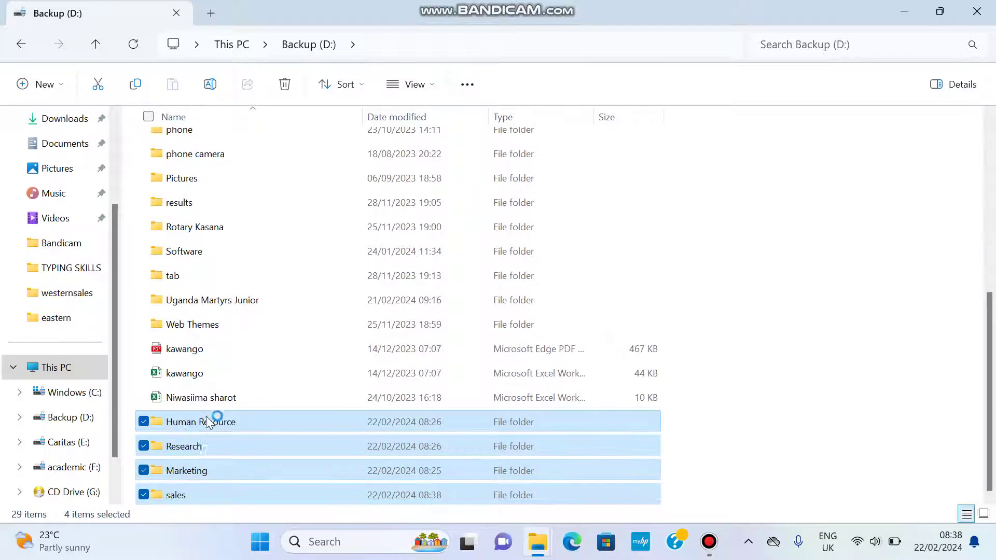
click(733, 272)
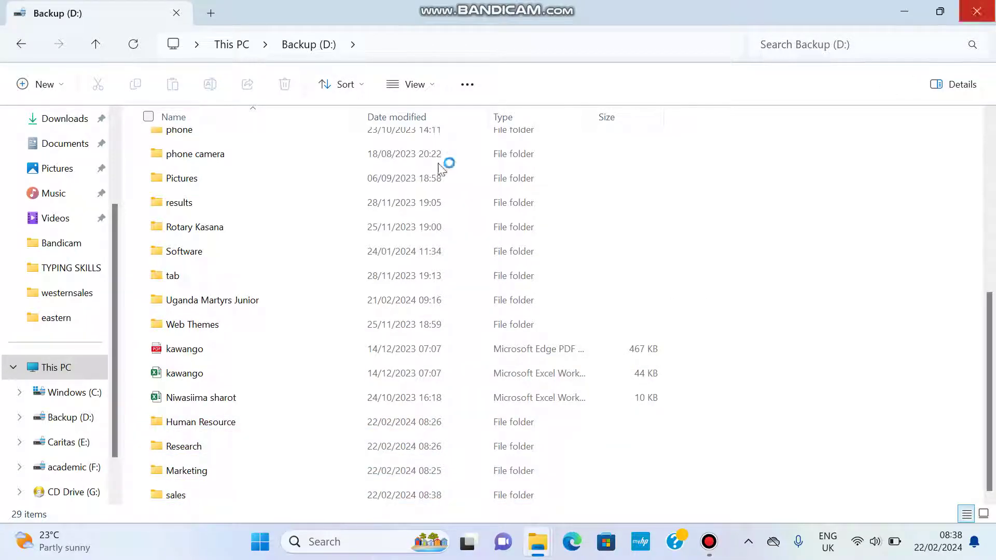
View the Desktop folder in File Explorer to check for the moved folders, and return to the desktop
scroll(19, 244, up, 3)
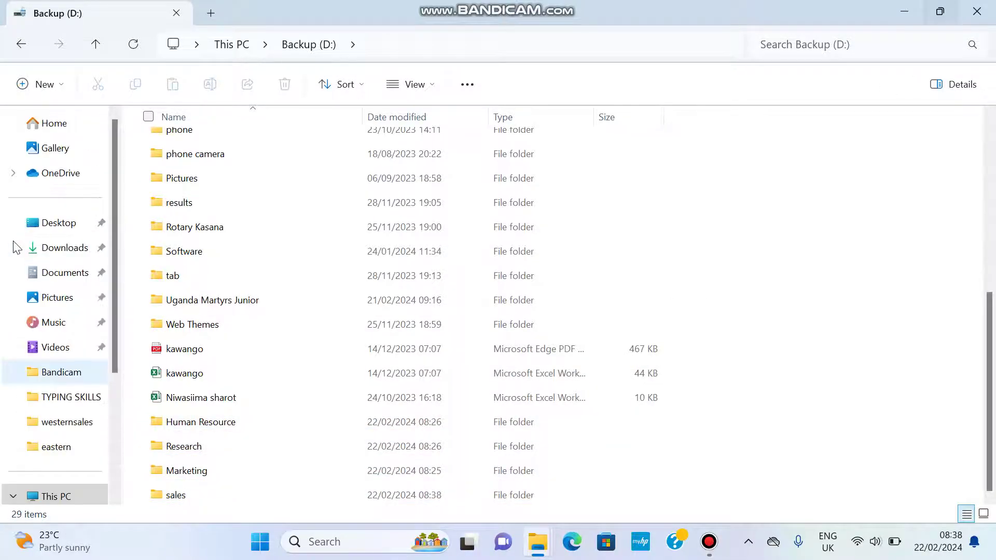
click(58, 223)
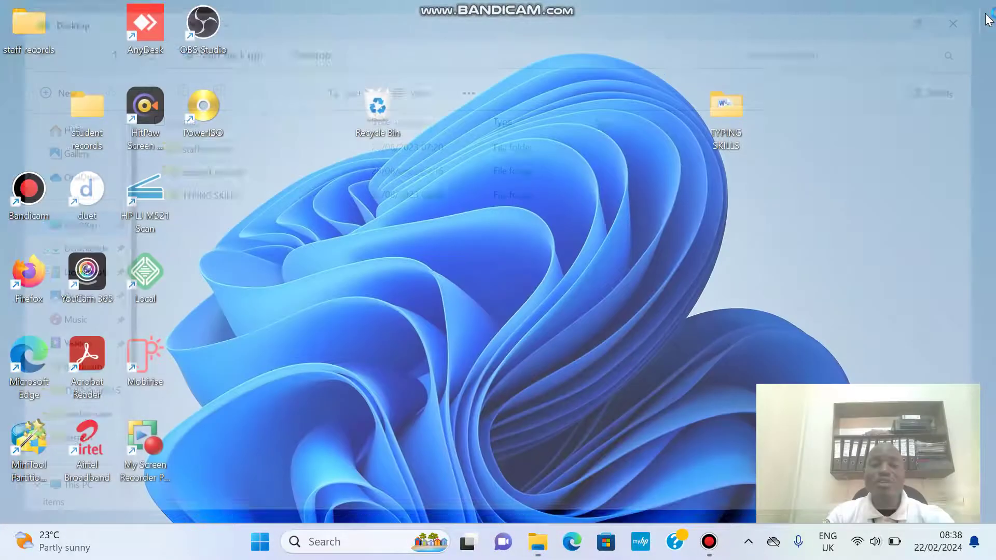
click(904, 11)
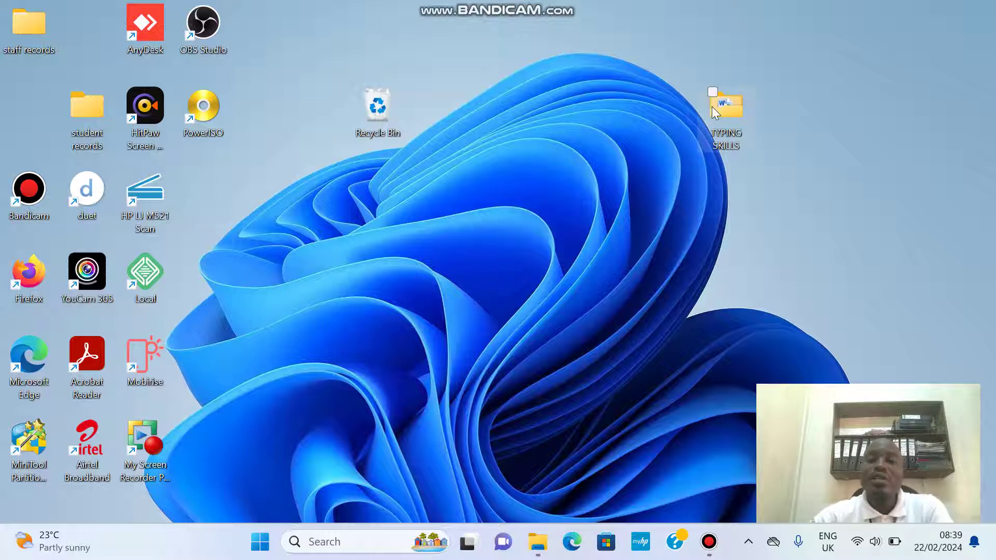
Copy the TYPING SKILLS folder on the desktop
double_click(737, 131)
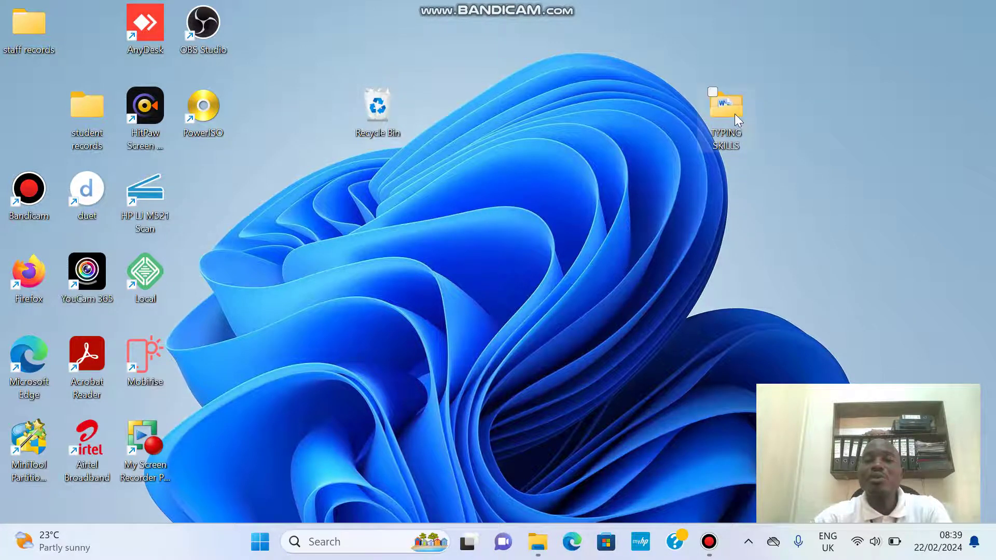
right_click(731, 111)
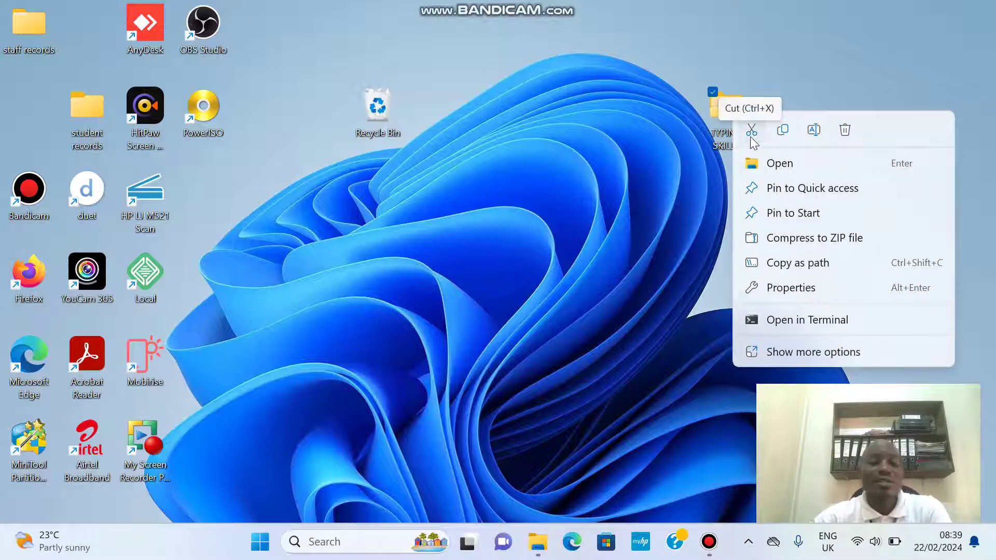
click(784, 132)
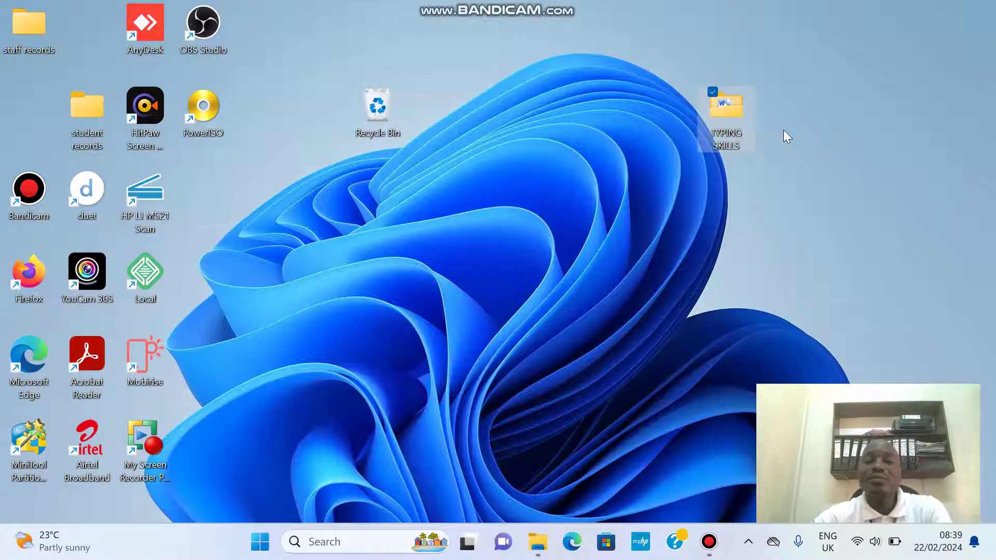
Launch File Explorer from a search and go through This PC to the Backup (D:) drive
click(336, 545)
text(file)
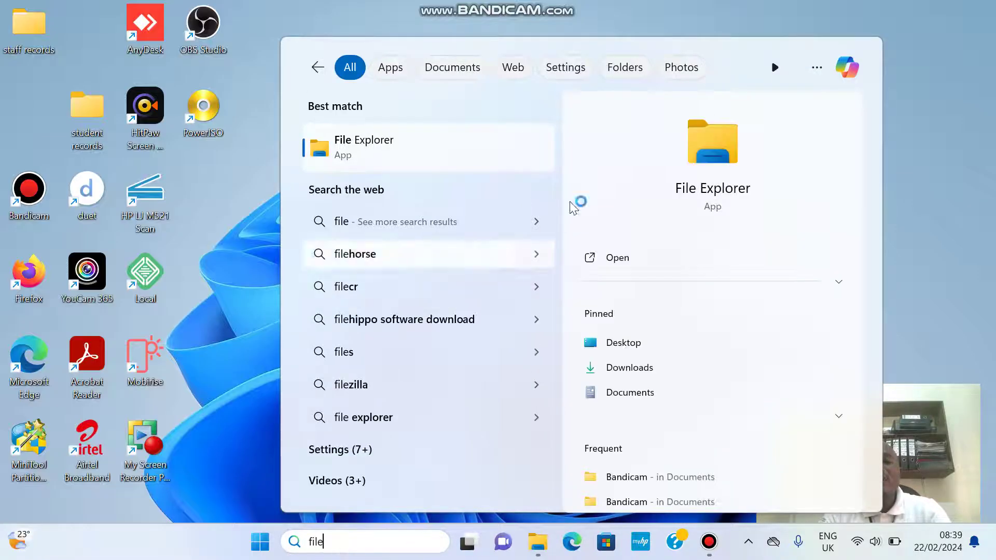
click(695, 168)
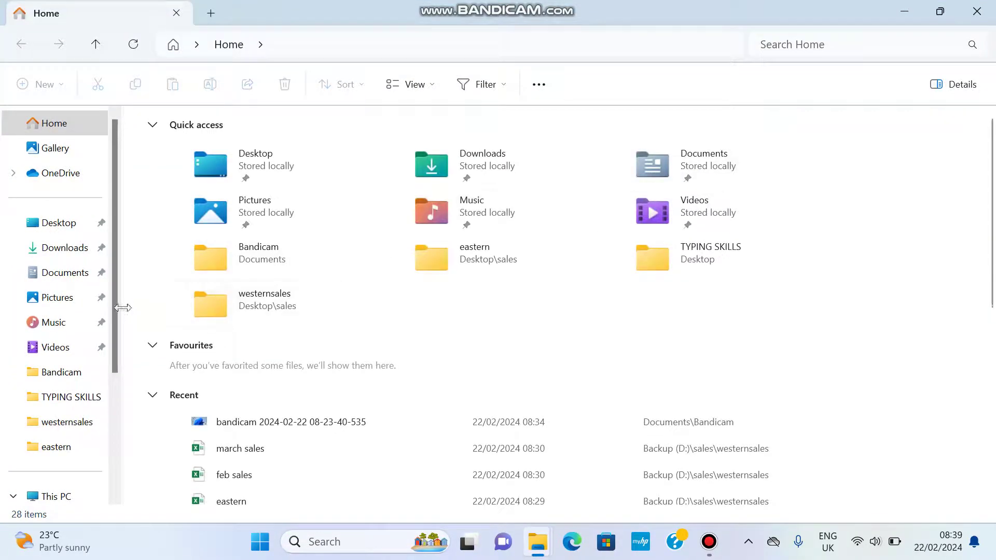
scroll(117, 335, down, 3)
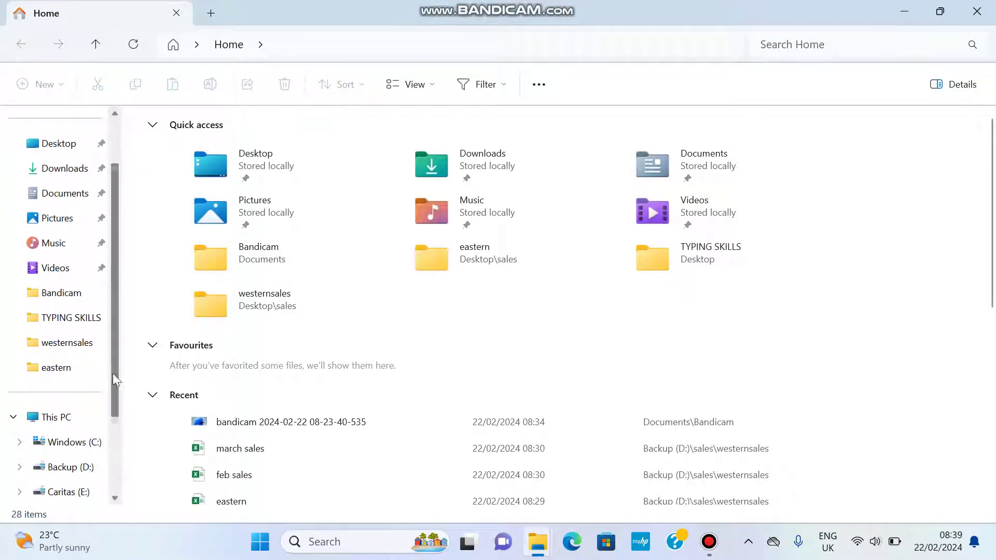
click(72, 417)
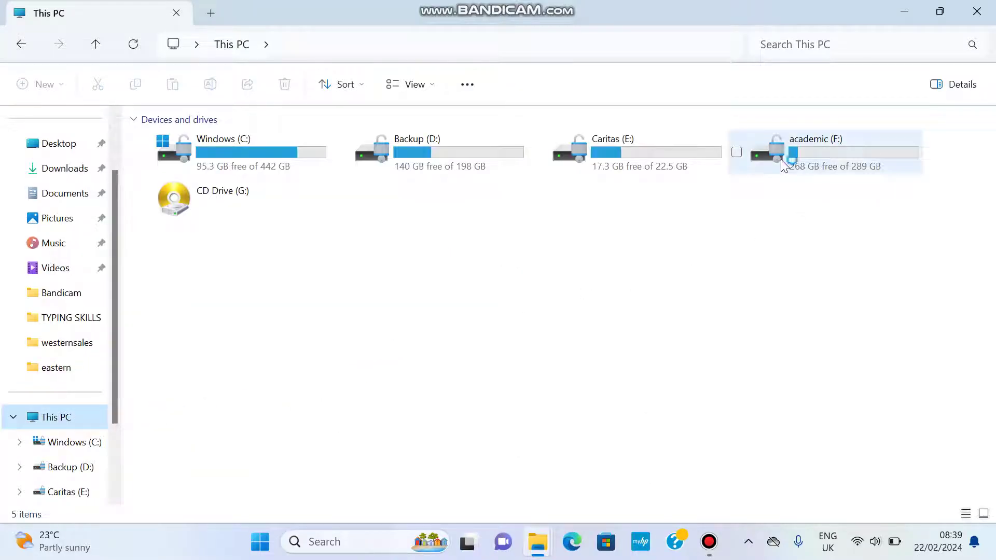
right_click(437, 150)
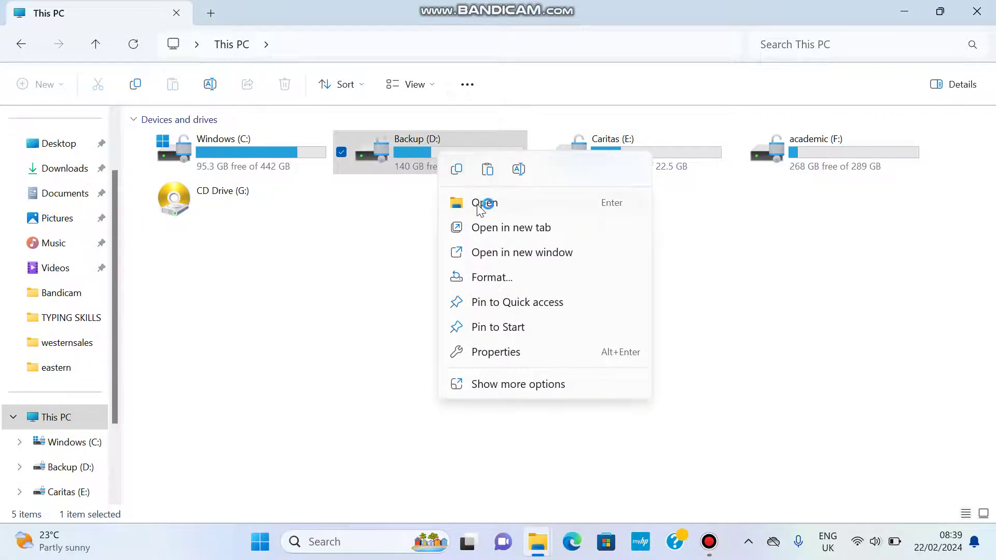
click(479, 204)
Paste the copied TYPING SKILLS folder into the root of the Backup (D:) drive
scroll(700, 280, down, 1)
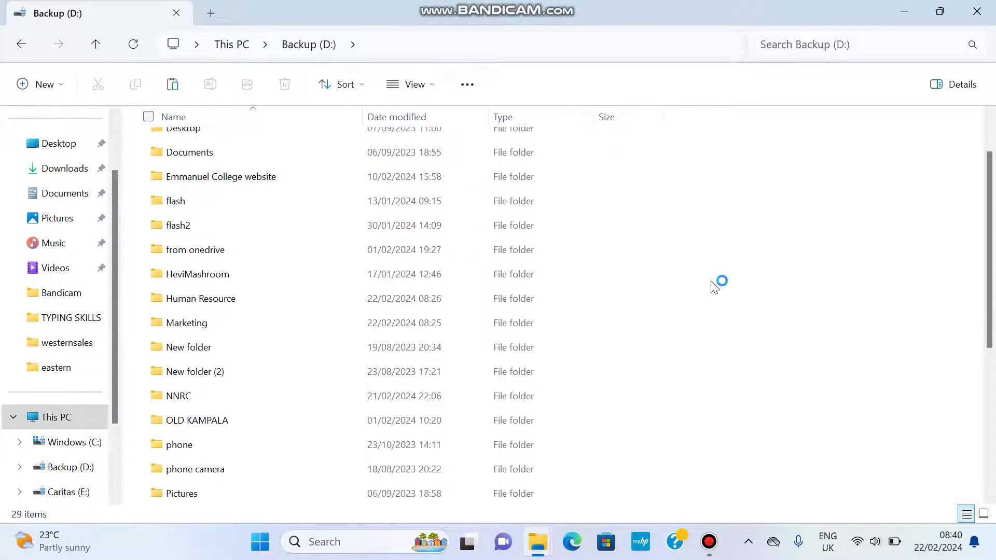
right_click(880, 403)
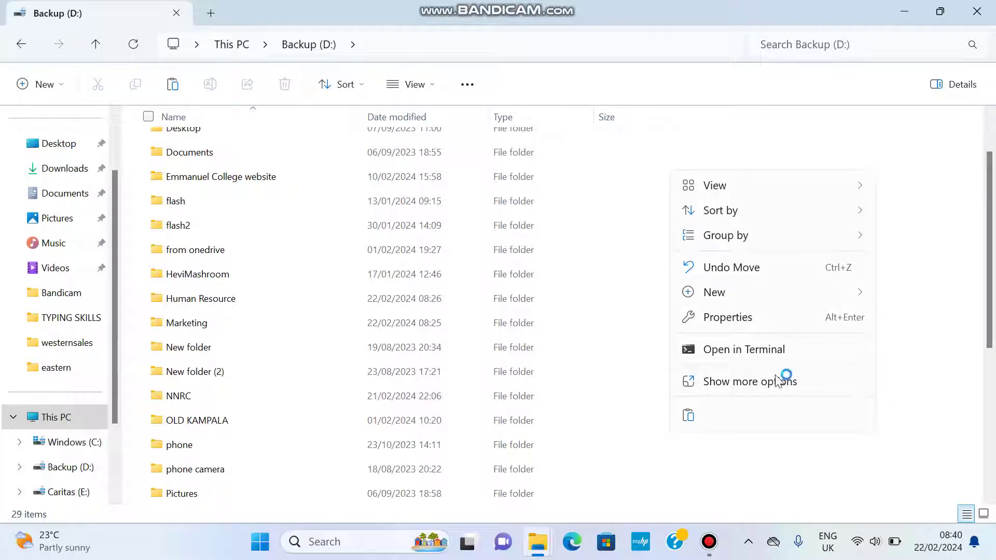
click(688, 414)
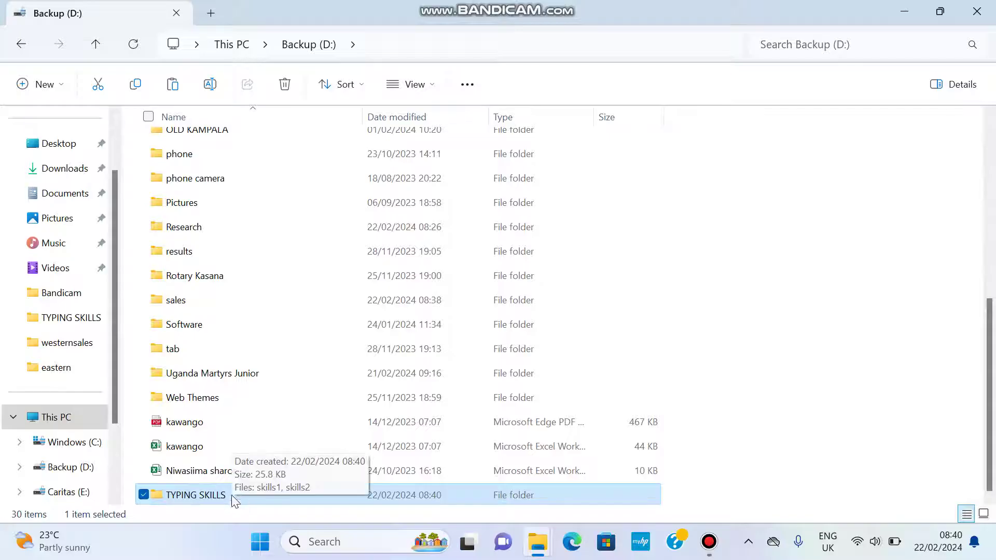
View the Desktop folder in File Explorer to check that the original TYPING SKILLS folder is there, and return to the desktop
click(780, 211)
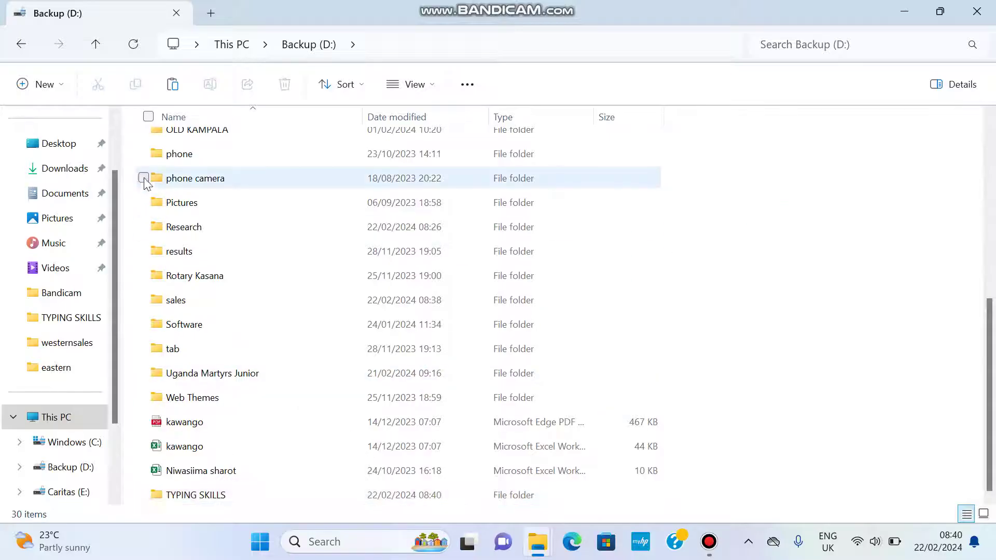
click(66, 146)
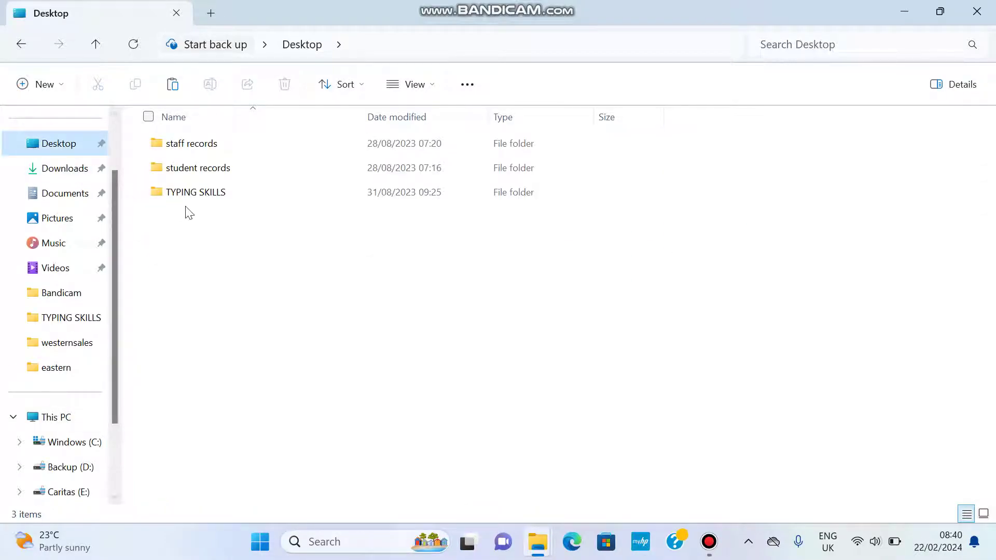
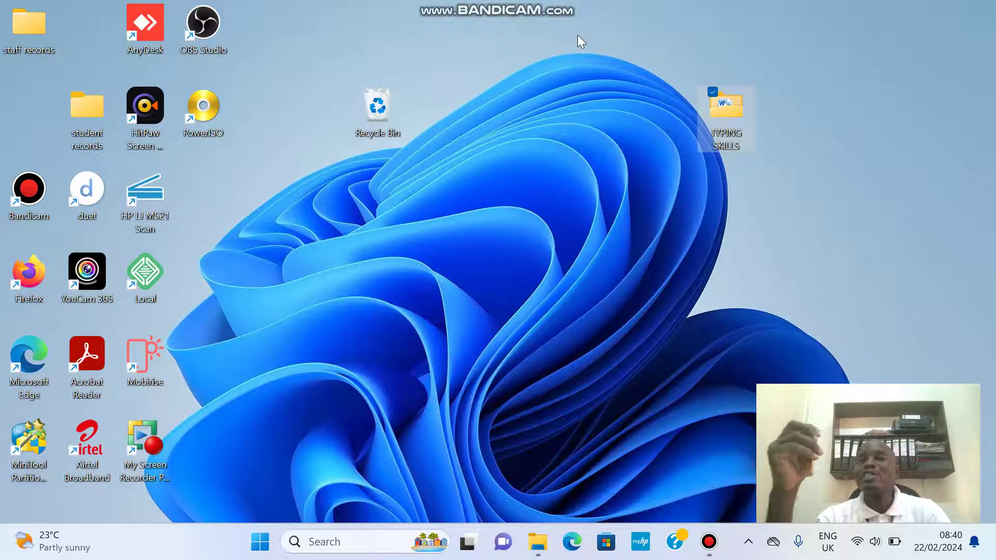
key(Return)
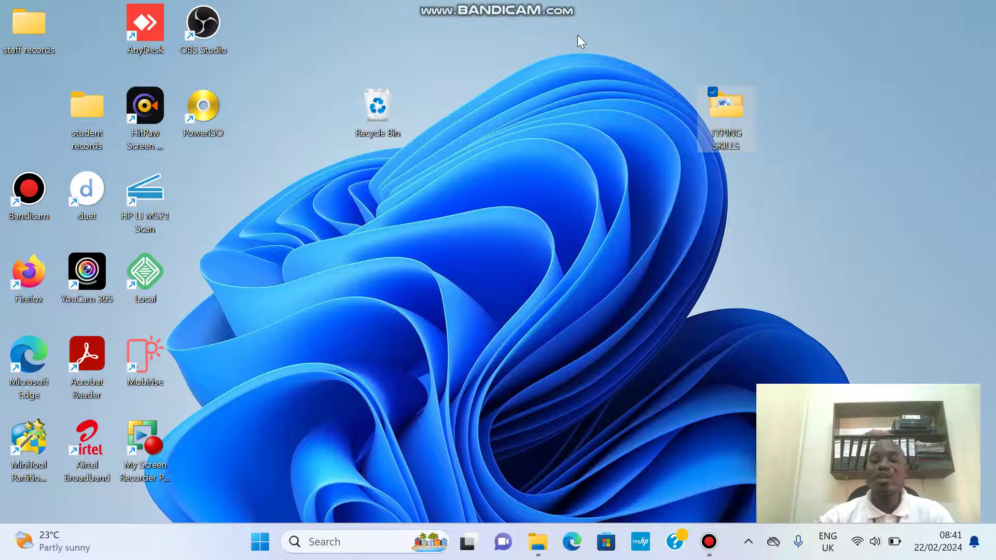
Launch File Explorer from a search for "file" and view the drives in This PC
click(359, 544)
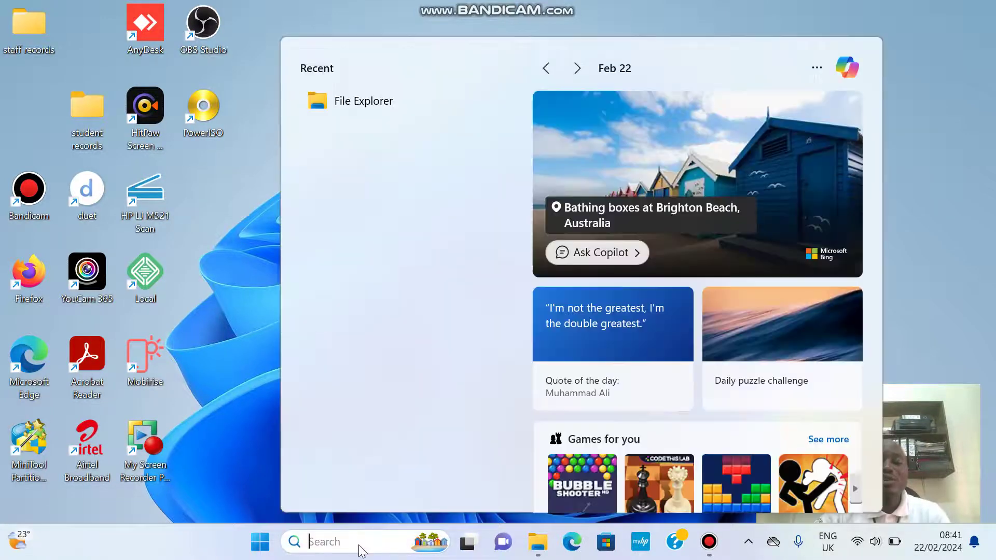
text(file)
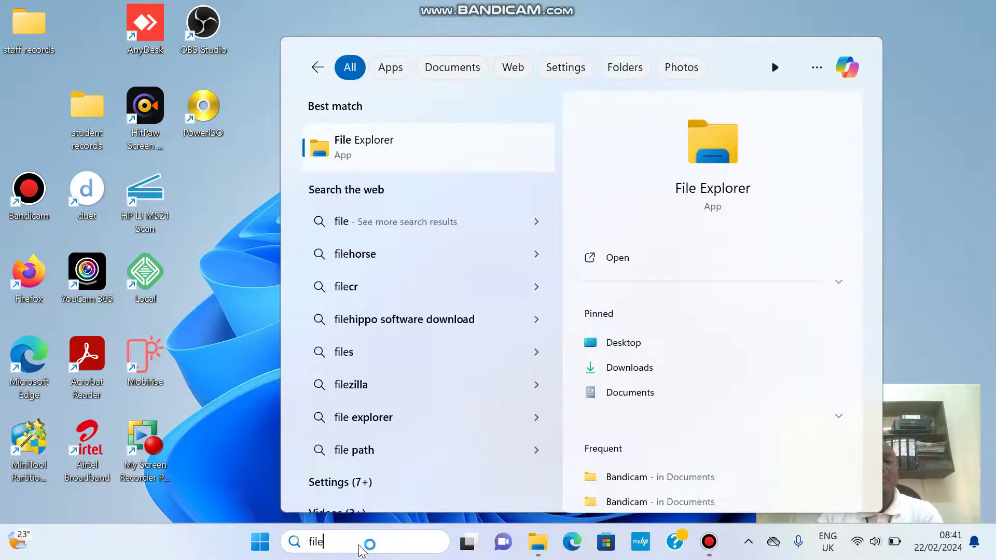
click(718, 151)
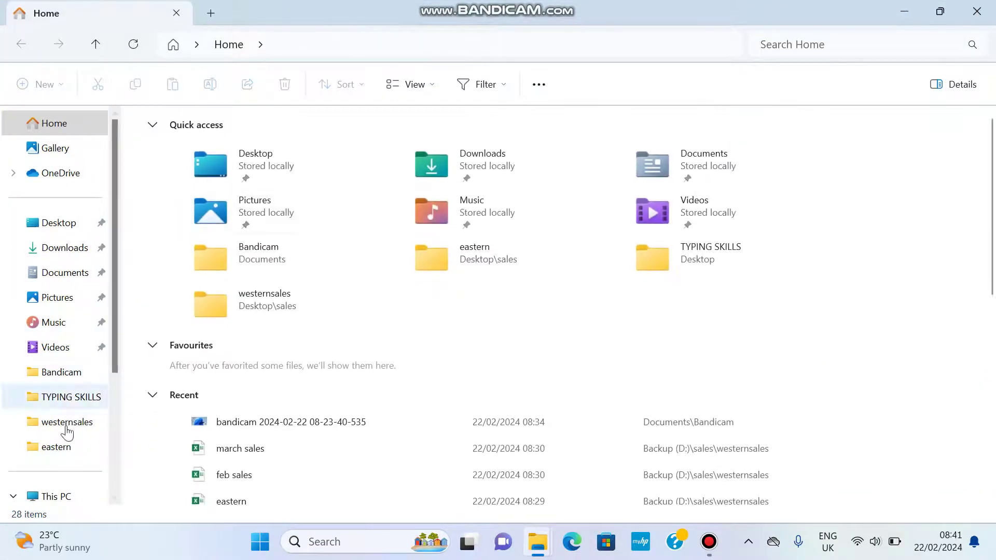
click(54, 502)
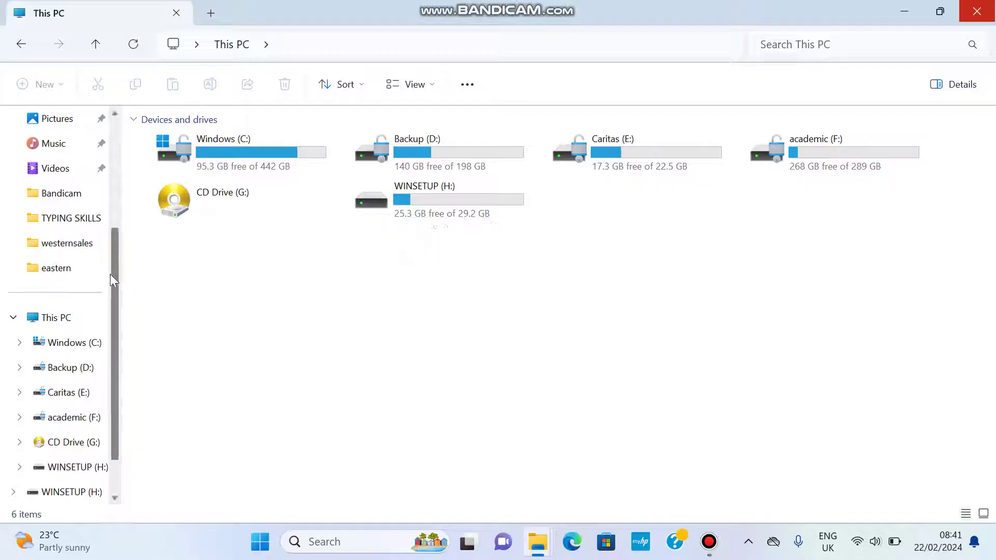
Copy the lesson4 Word document from the Documents folder
drag(115, 274, 105, 148)
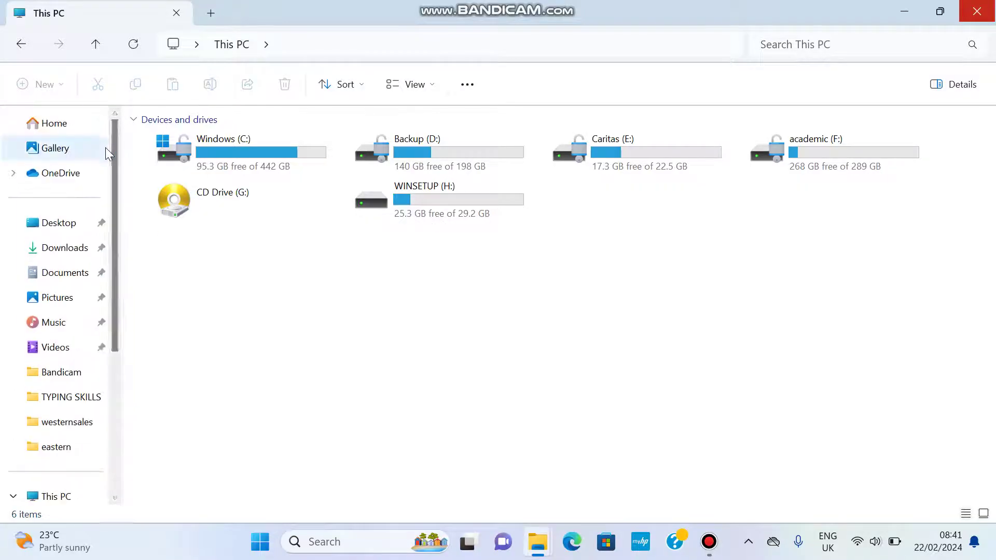
click(70, 274)
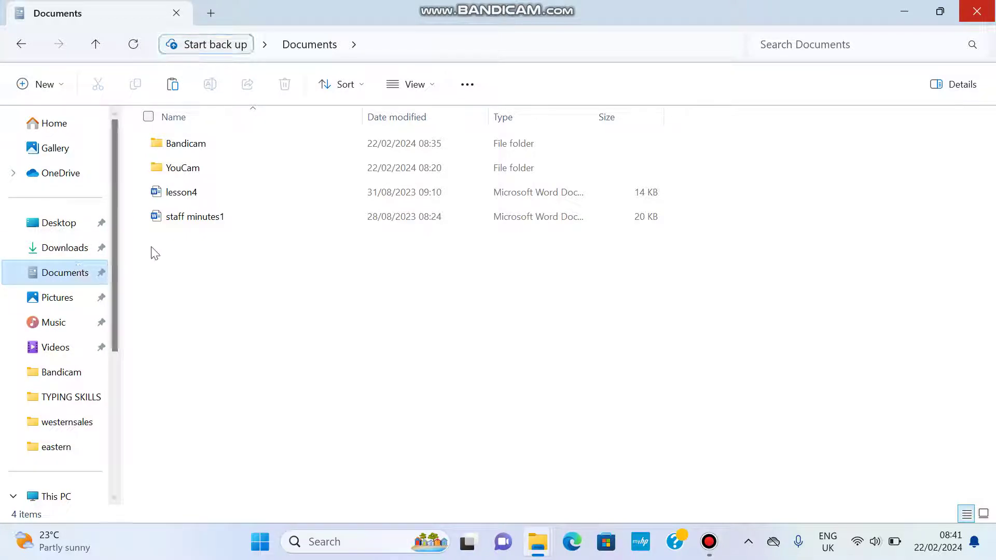
right_click(180, 196)
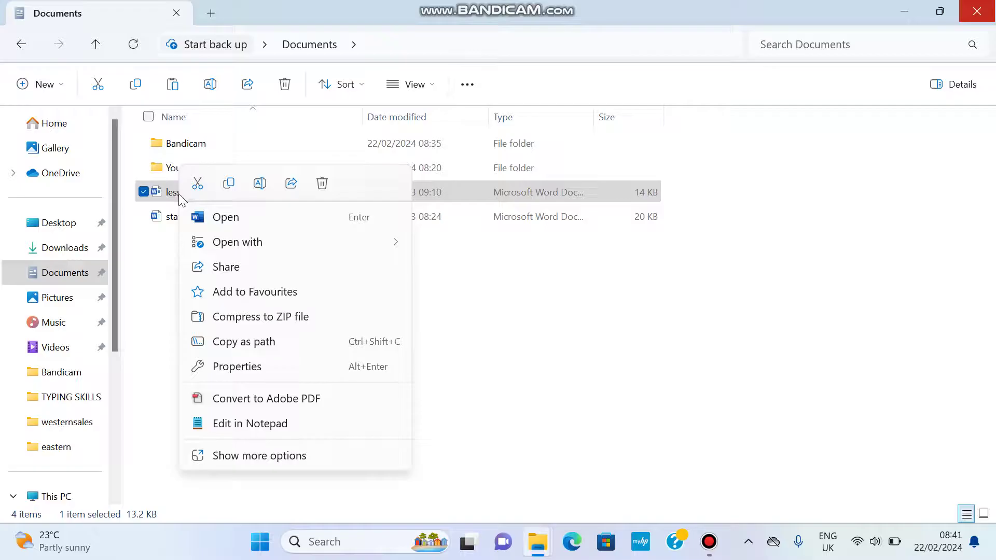
click(229, 183)
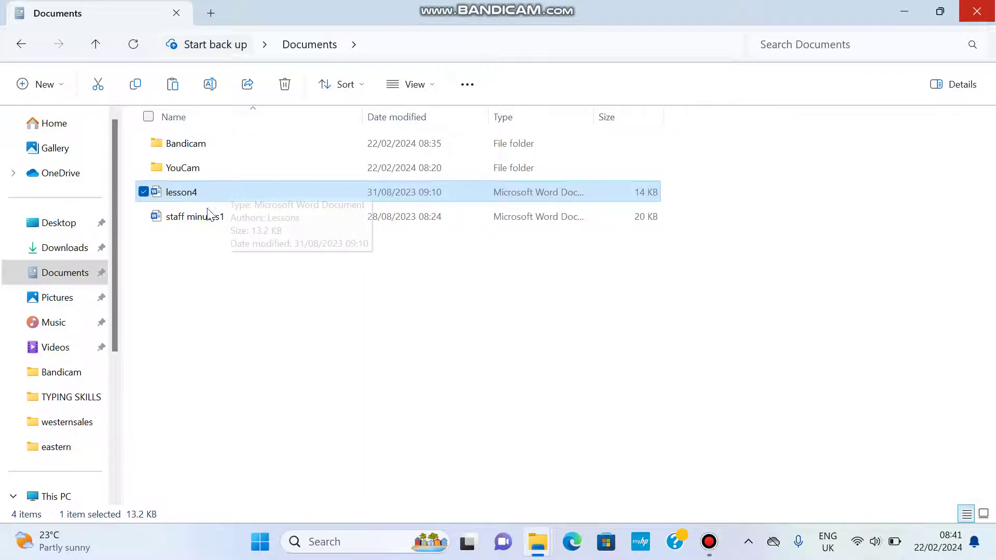
Paste the copied lesson4 document into the root of the WINSETUP (H:) drive through This PC
drag(116, 266, 129, 365)
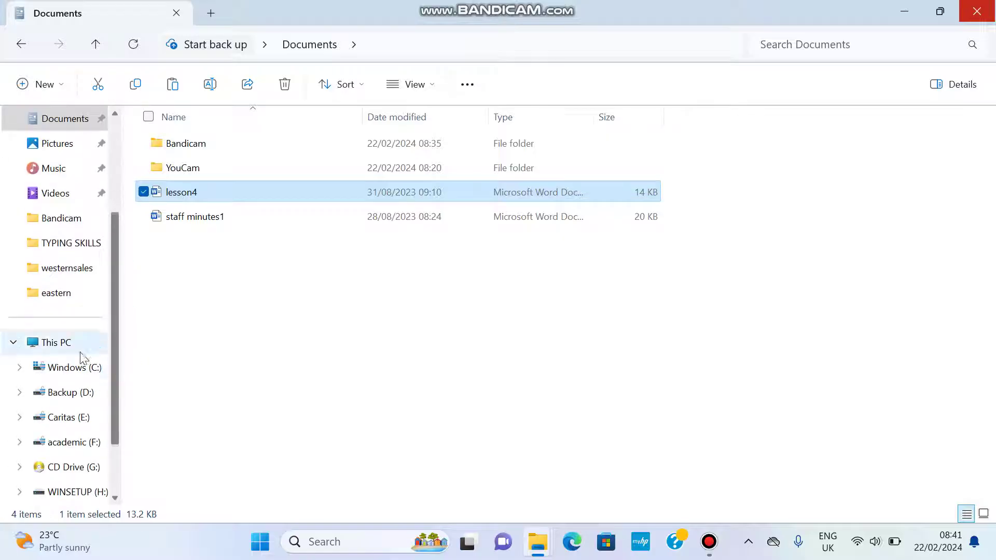
click(57, 343)
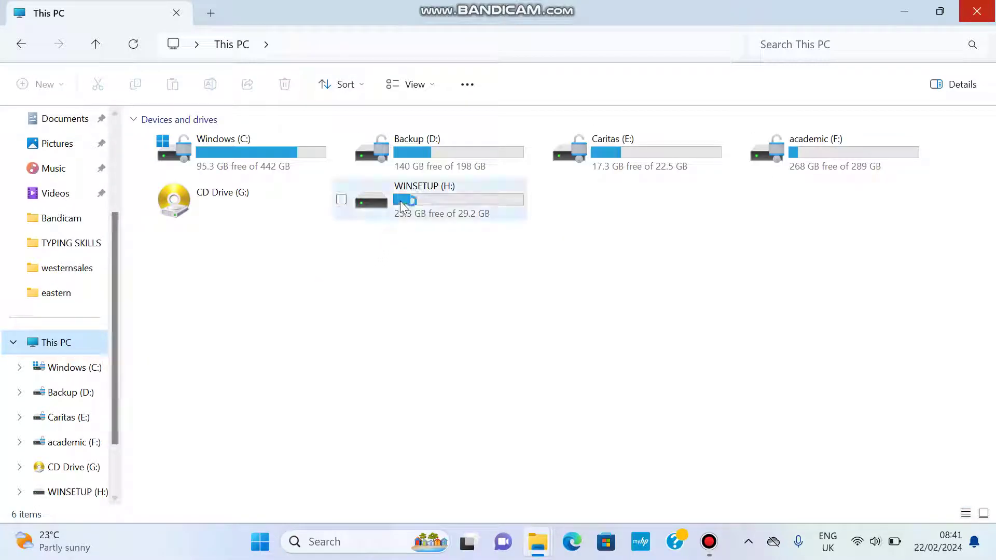
double_click(400, 200)
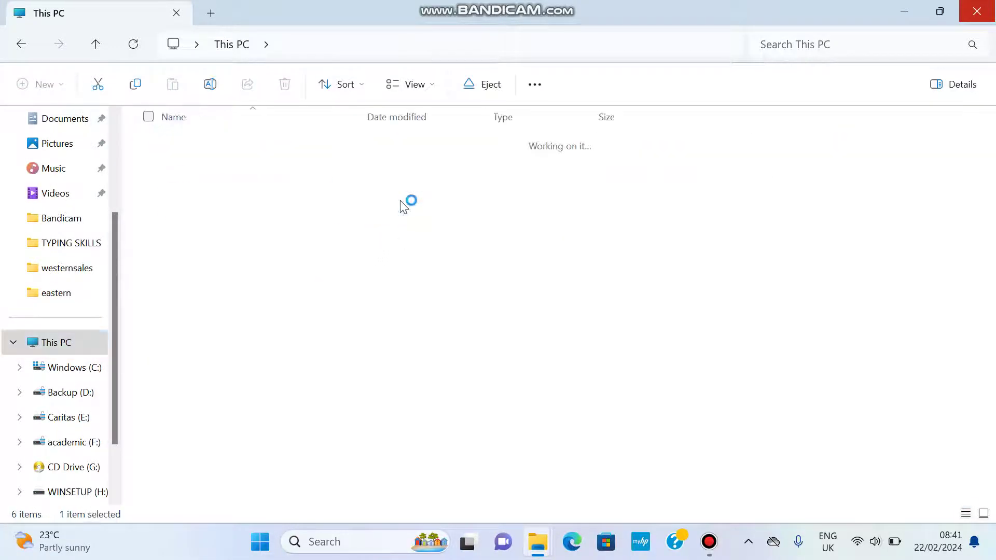
right_click(335, 422)
click(350, 436)
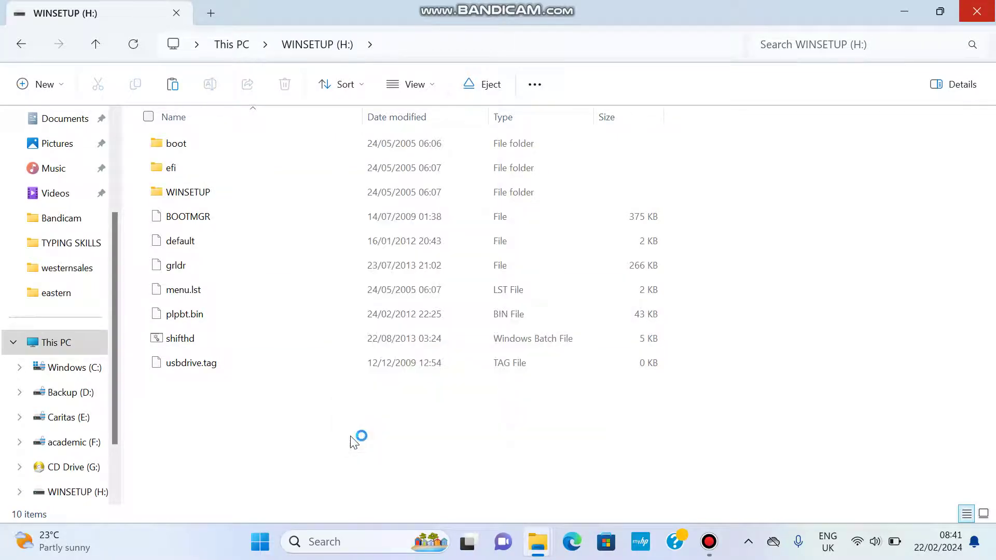
click(320, 456)
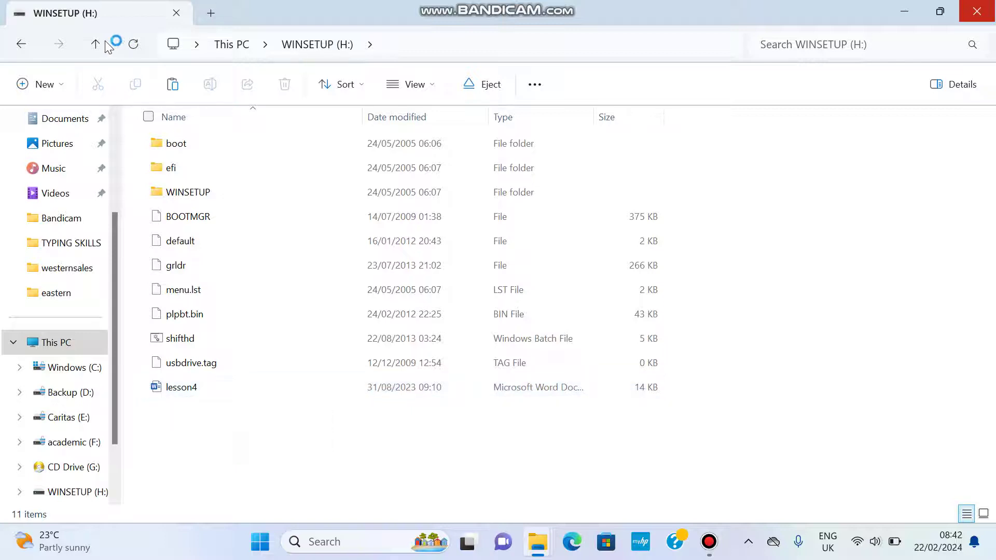
Check the Documents folder for the original lesson4 document and This PC for the removable WINSETUP (H:) drive
scroll(114, 258, up, 1)
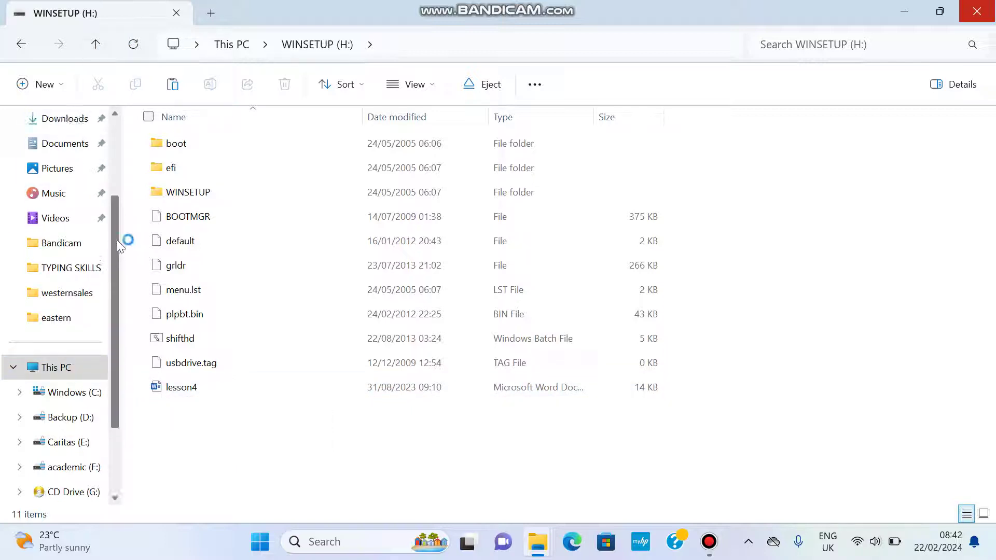
click(61, 149)
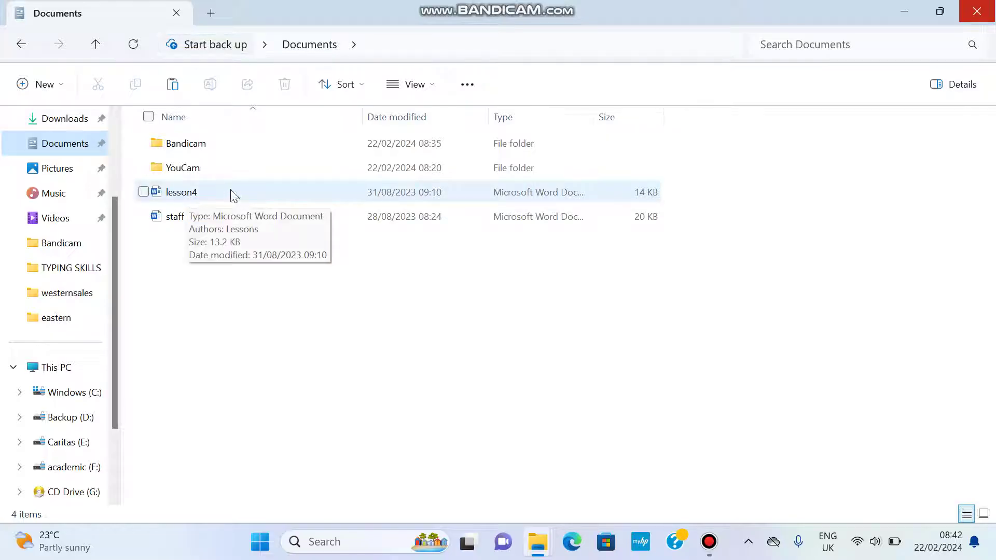
click(61, 368)
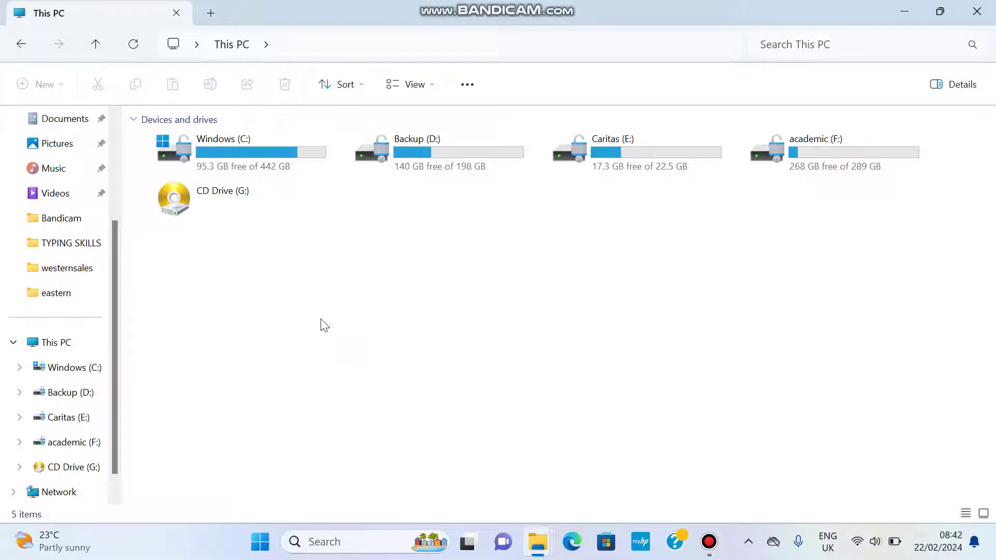
click(76, 121)
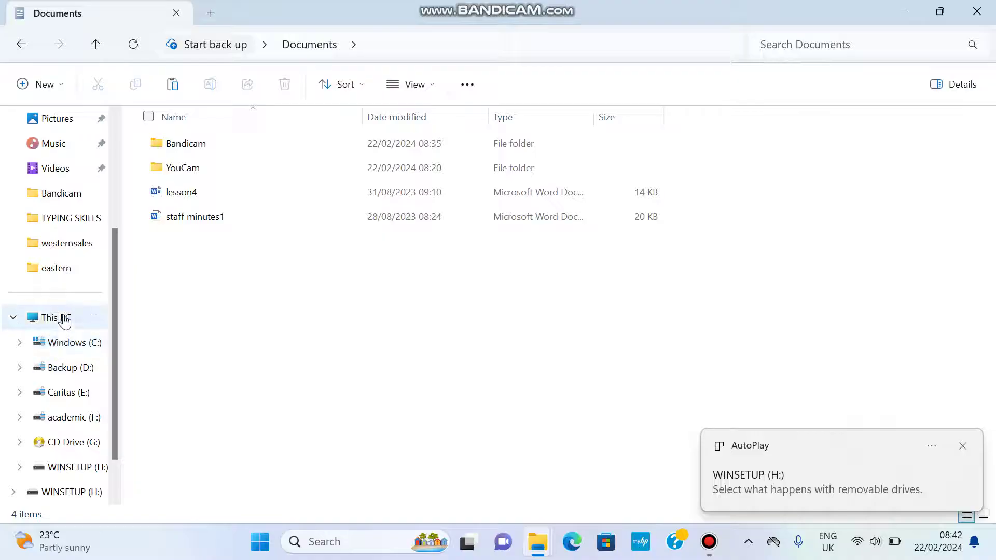
click(56, 318)
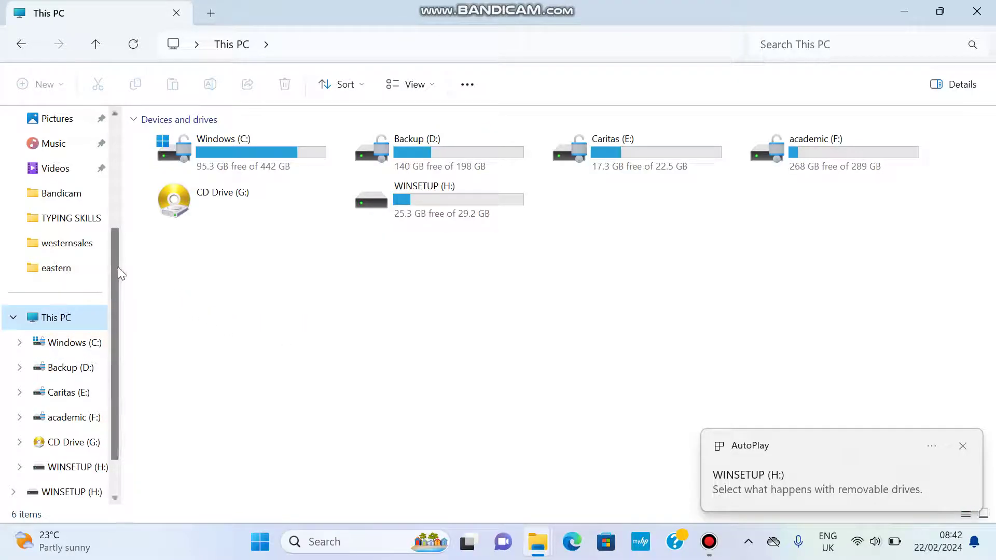
Cut the TYPING SKILLS folder from the Desktop folder in File Explorer
scroll(114, 249, up, 2)
scroll(104, 206, up, 2)
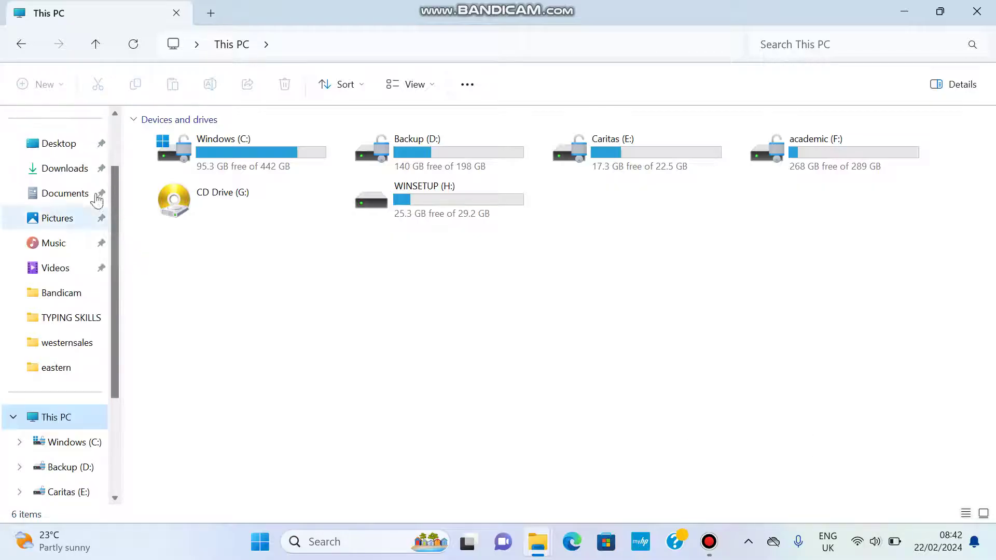
click(54, 144)
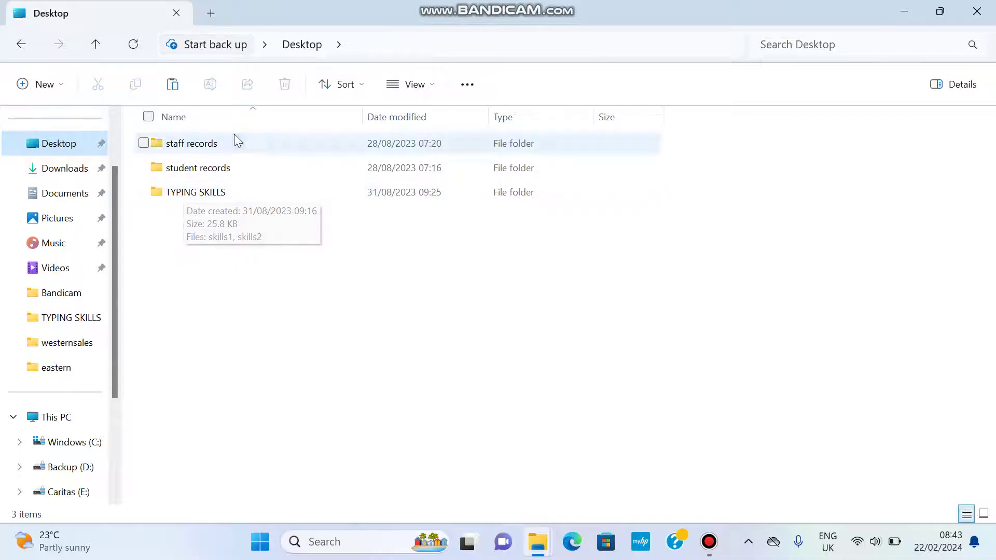
click(202, 199)
right_click(202, 198)
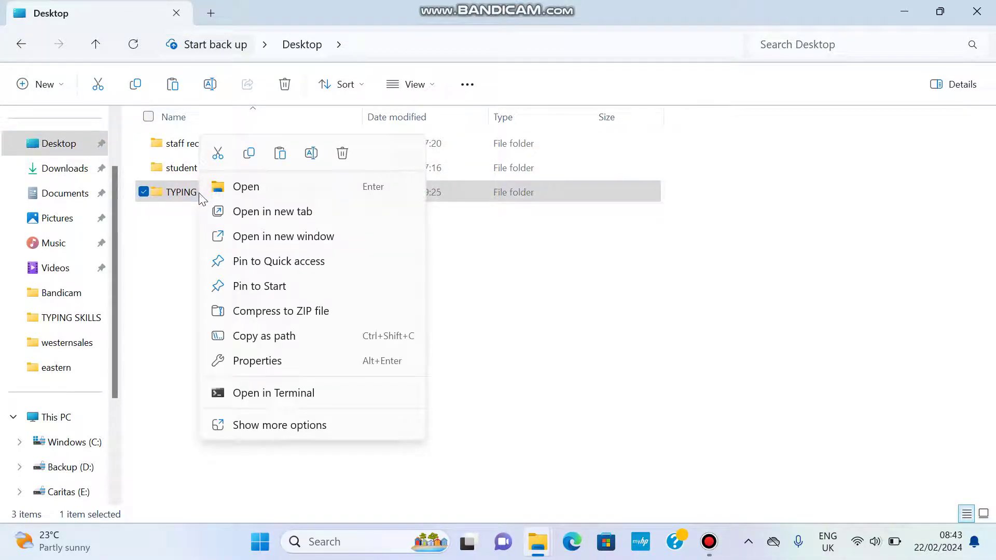
click(218, 154)
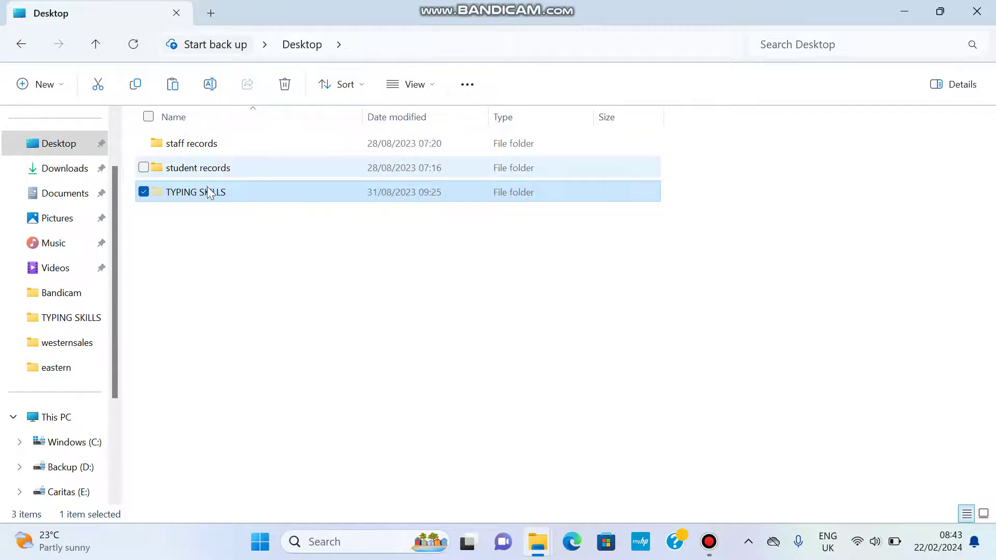
Paste the cut TYPING SKILLS folder into the root of the WINSETUP (H:) drive through This PC
click(41, 418)
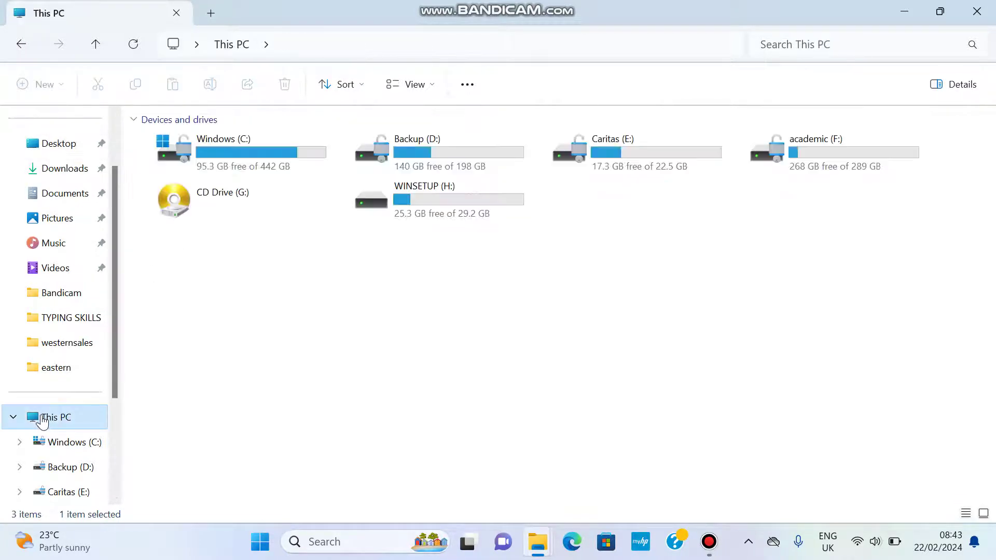
double_click(398, 201)
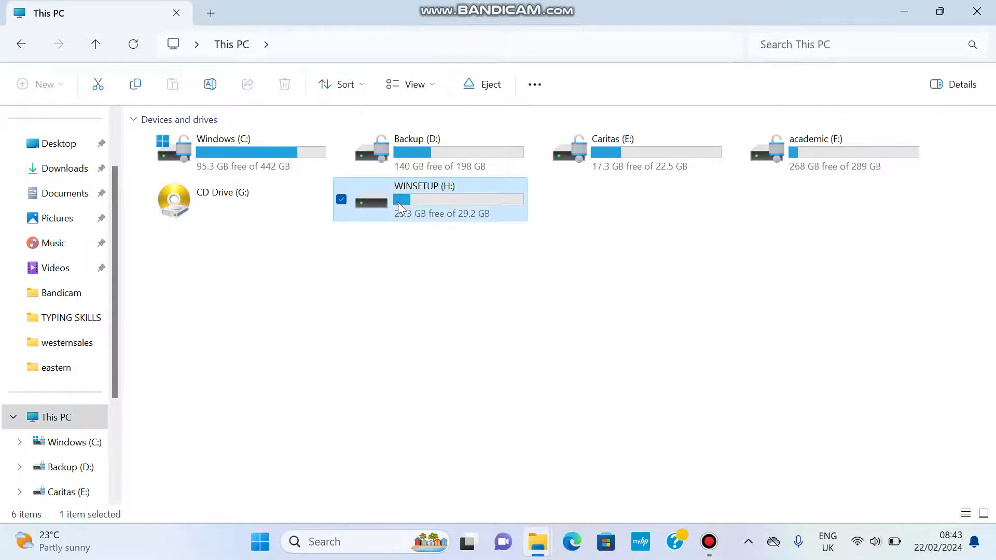
right_click(353, 445)
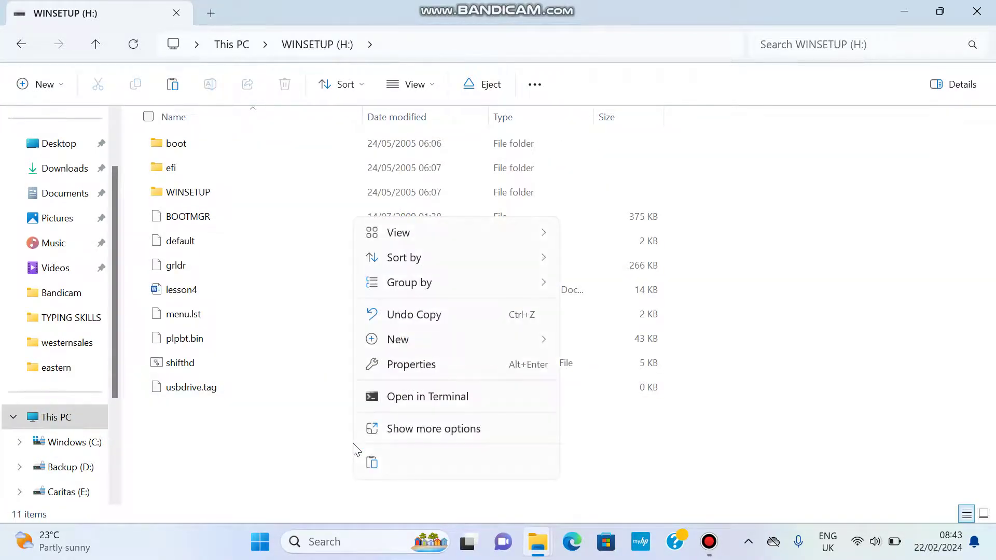
click(371, 465)
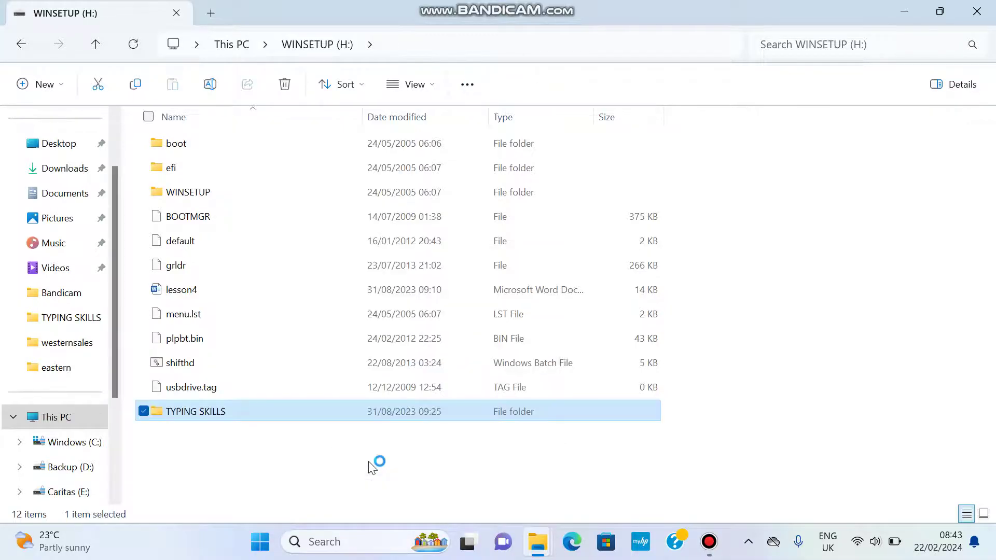
Check the Desktop folder and This PC for the moved folder and the removable drive, and try to open the eastern folder from quick access
scroll(115, 228, up, 2)
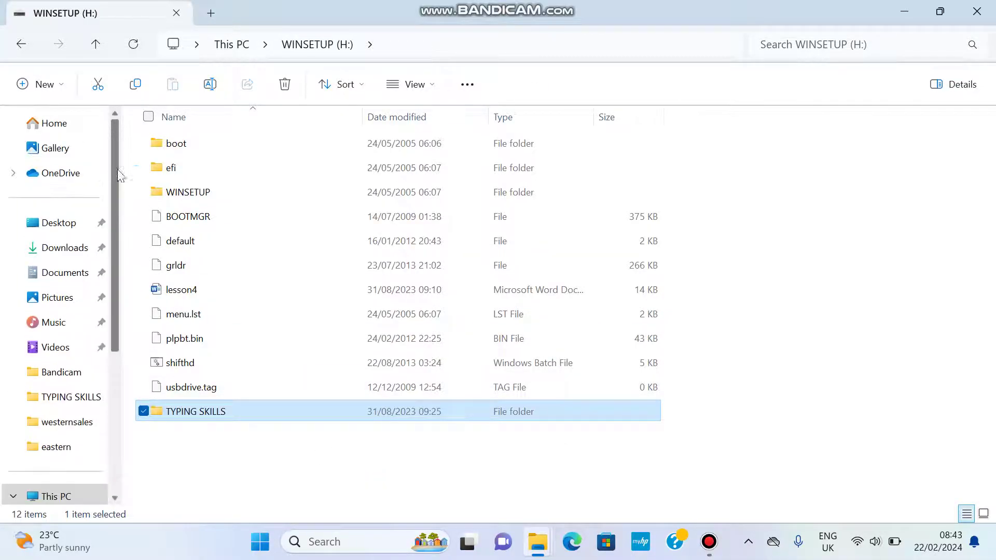
click(70, 226)
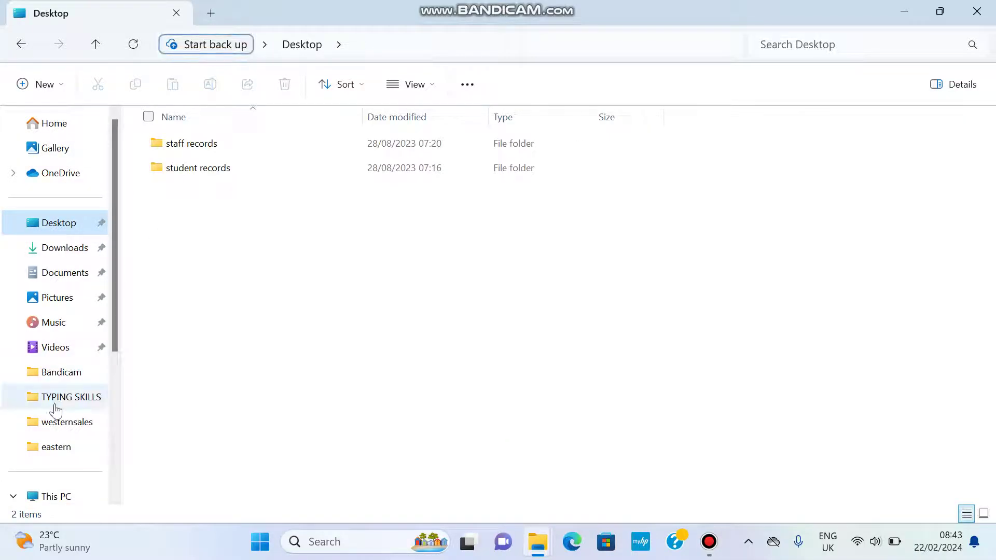
click(57, 497)
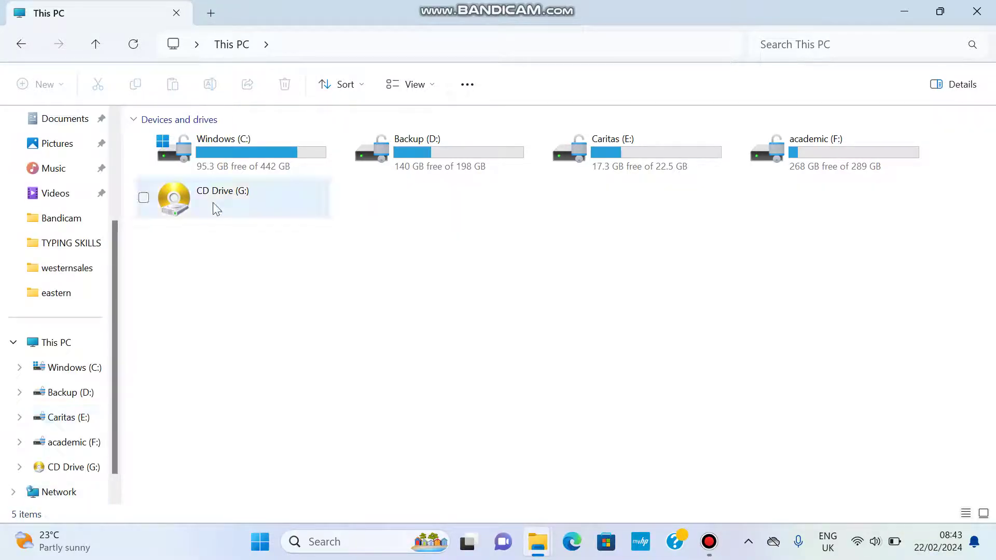
scroll(114, 243, up, 2)
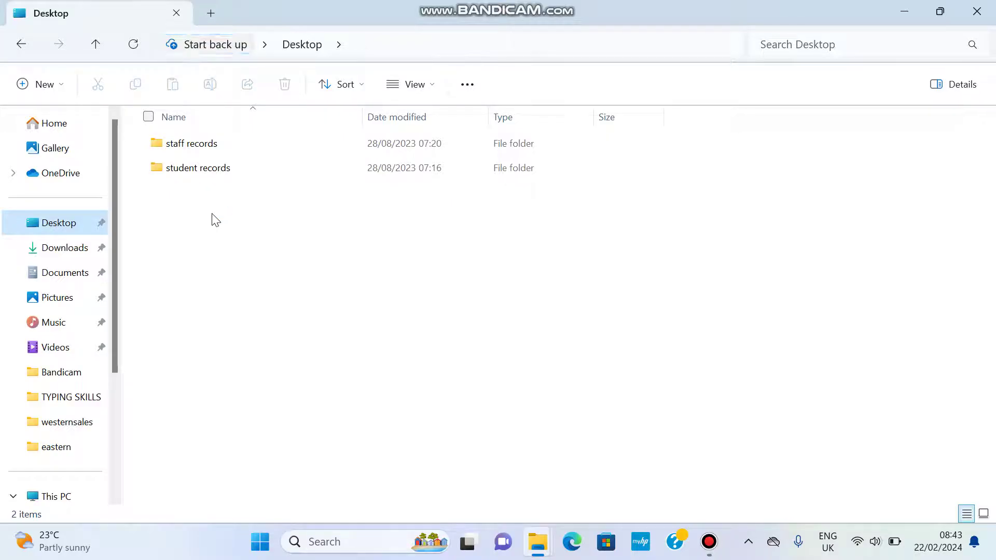
click(51, 448)
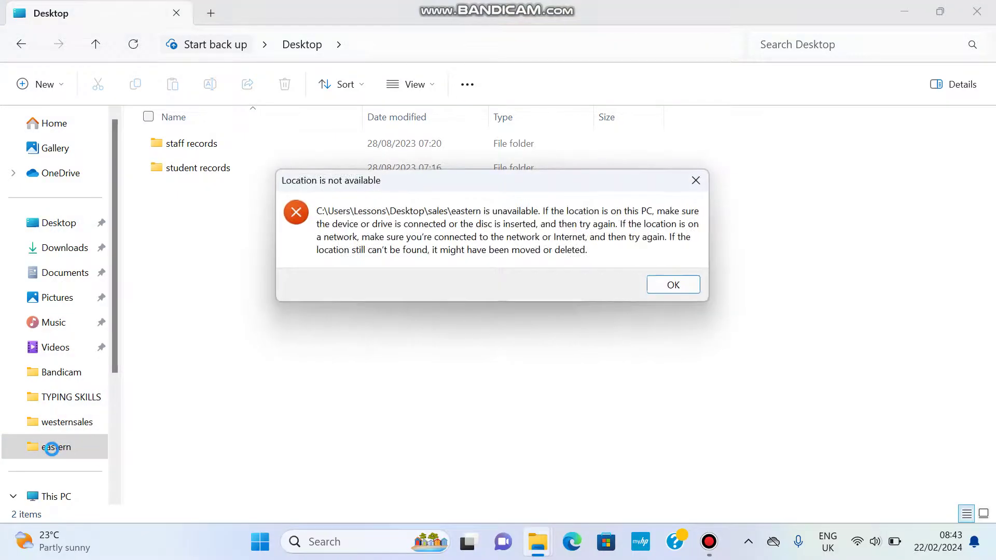
Delete the staff minutes1 document from the Documents folder to the Recycle Bin, and close File Explorer
click(670, 289)
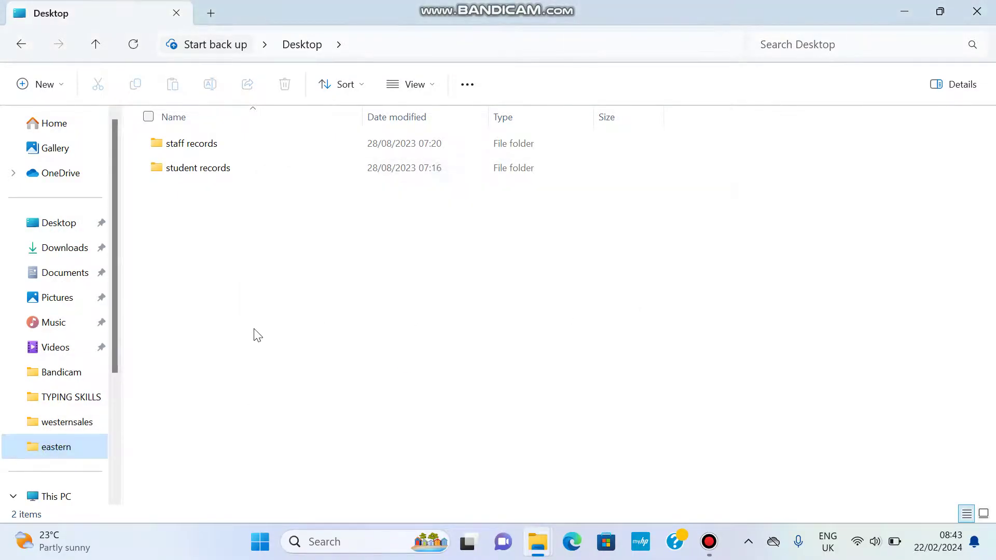
click(74, 281)
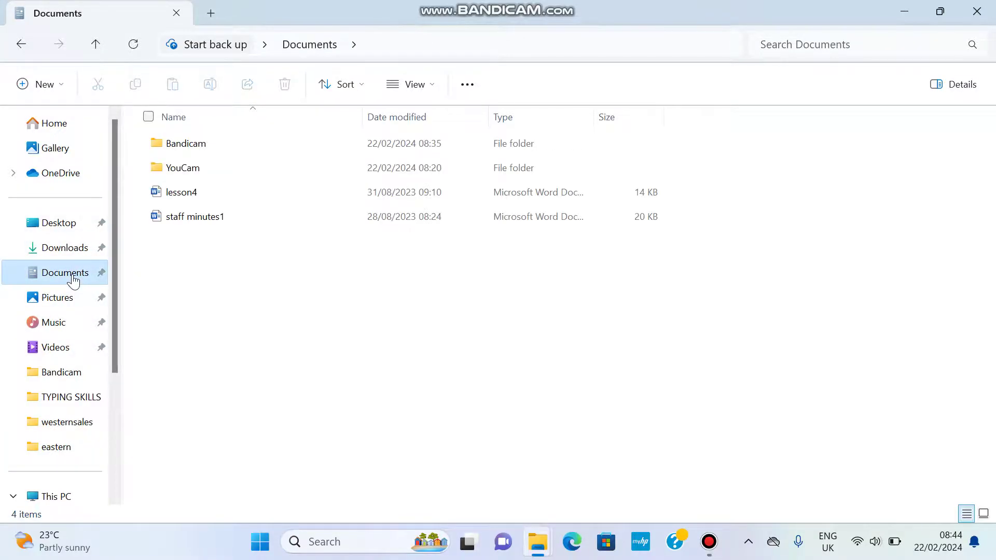
right_click(181, 224)
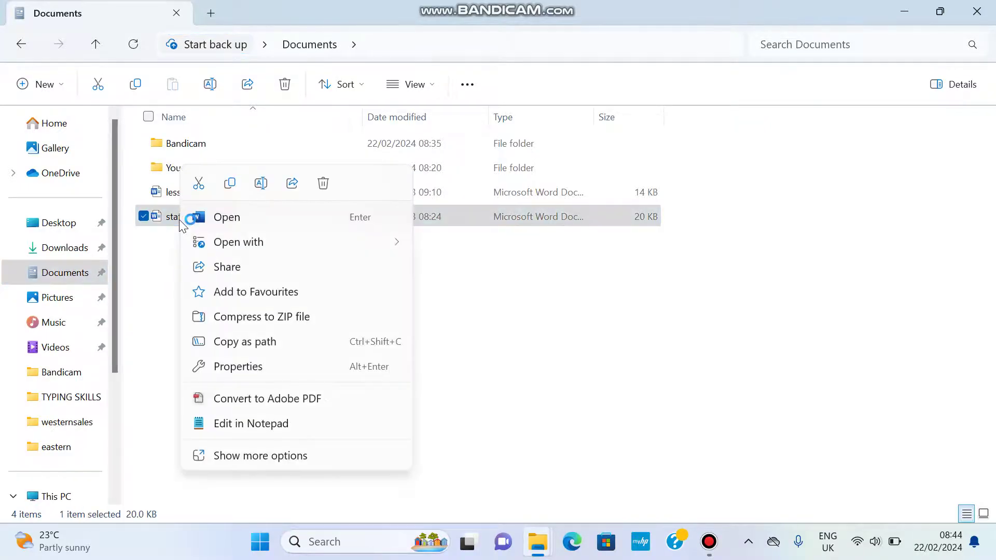
click(320, 186)
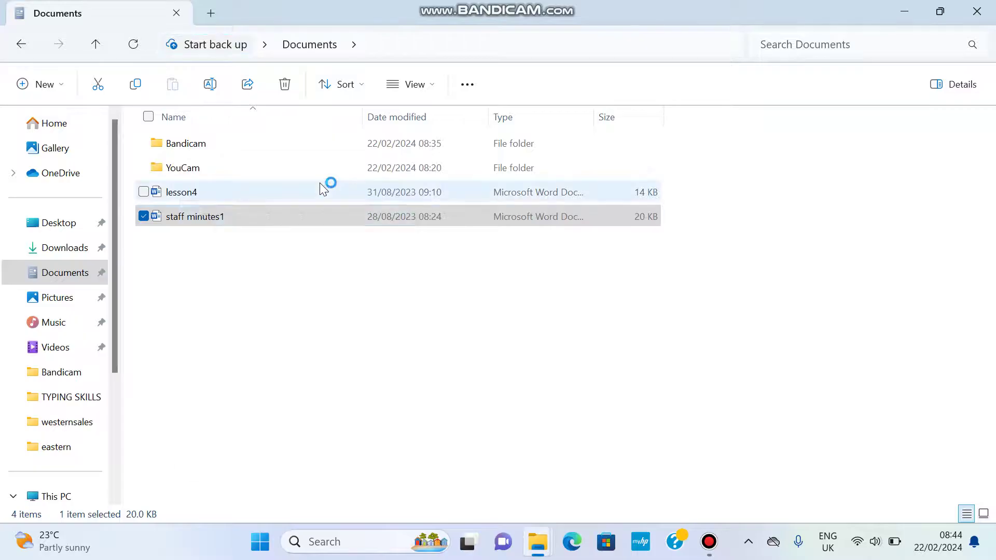
click(991, 7)
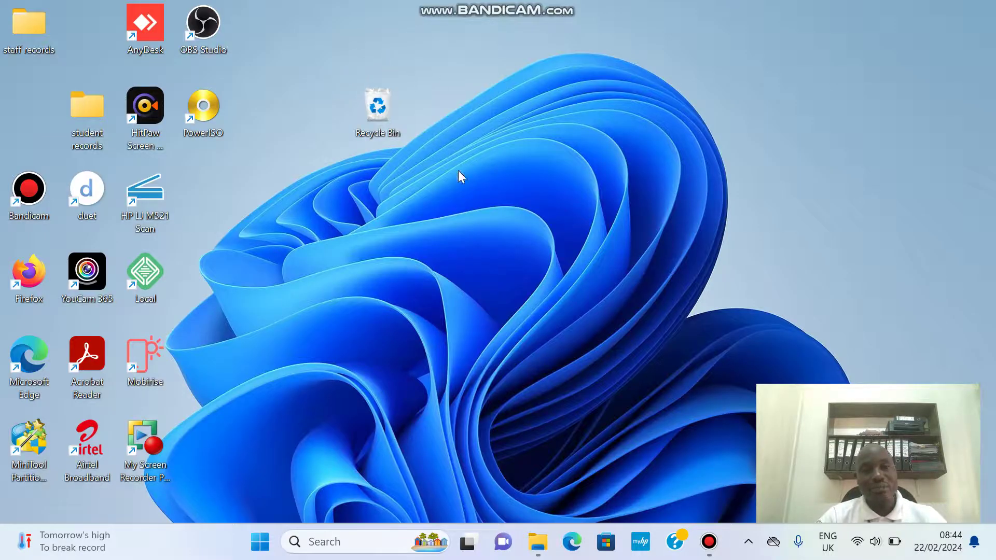
Restore the staff minutes1 document from the Recycle Bin and check for it in the Documents folder
right_click(379, 105)
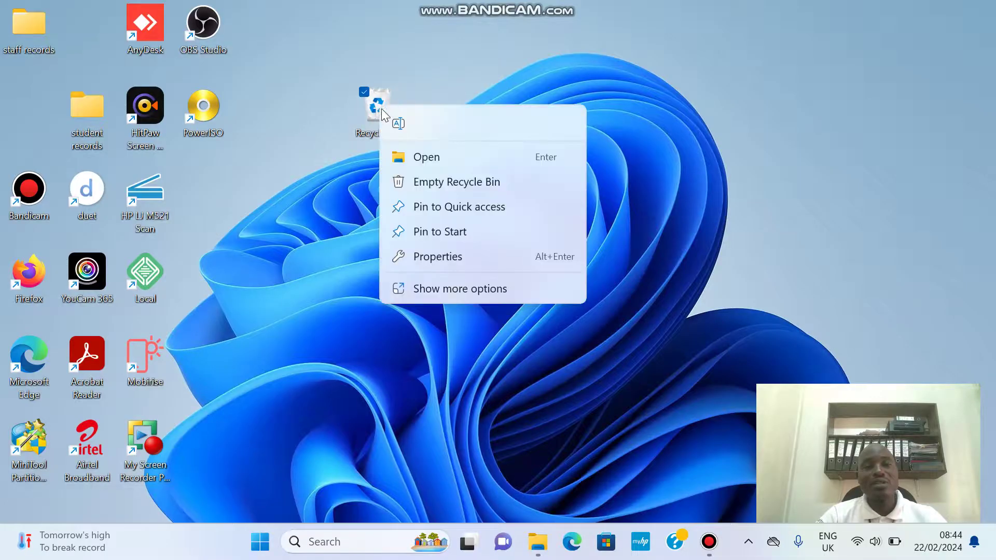
click(411, 159)
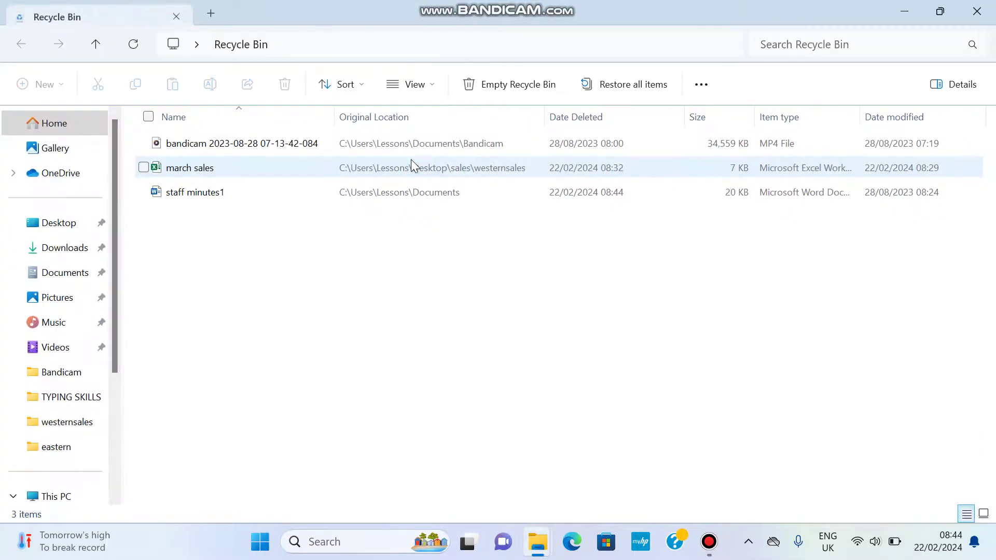
right_click(196, 197)
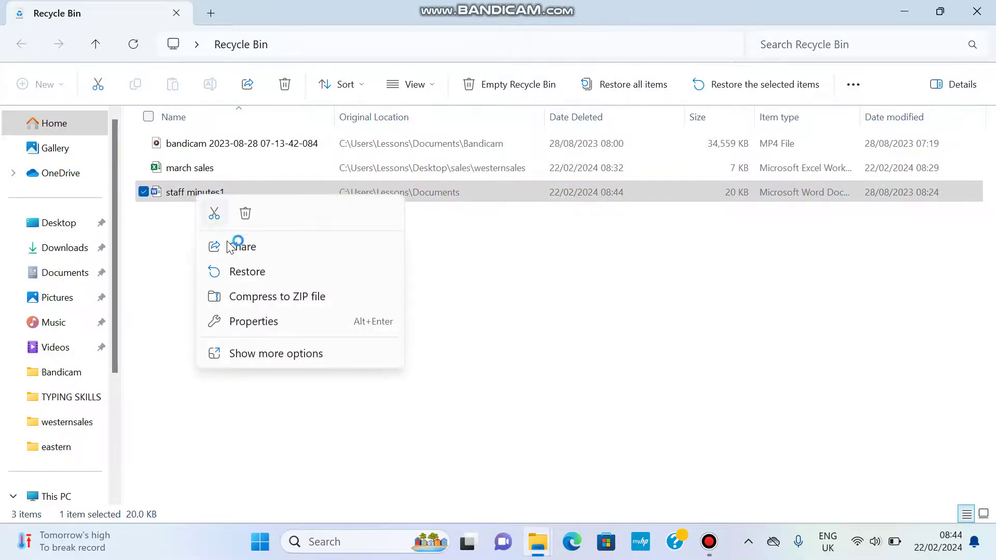
click(239, 272)
click(67, 274)
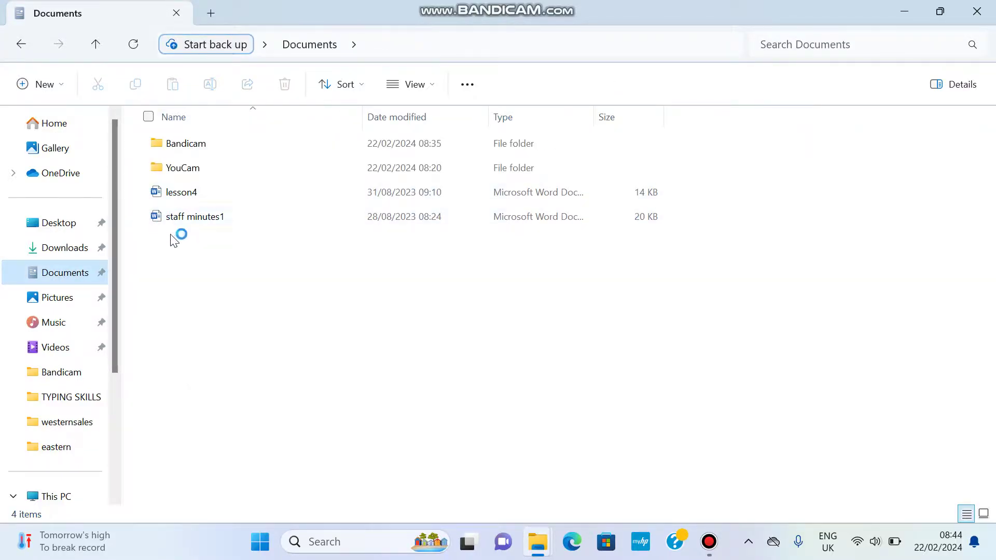
mouse_move(185, 217)
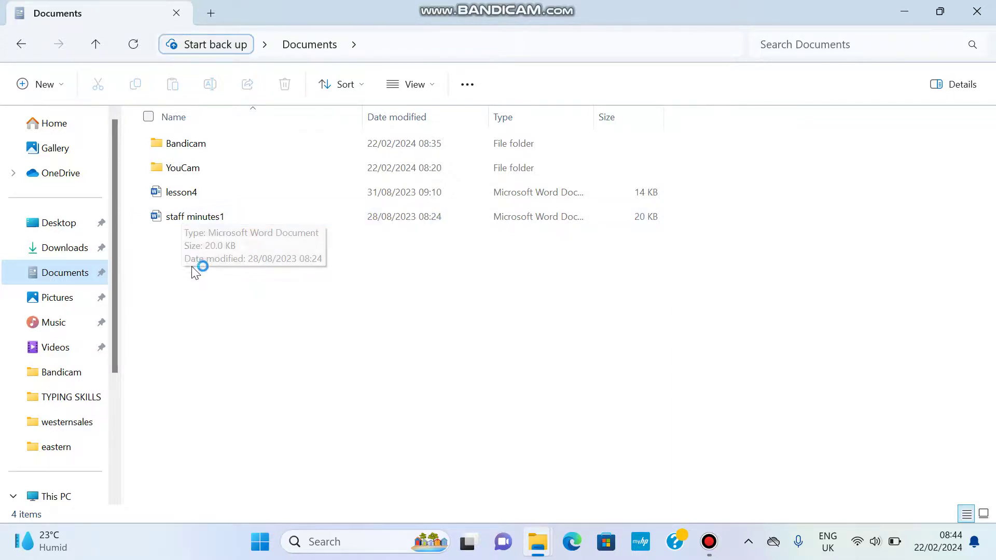
Permanently delete the staff minutes1 document from the Documents folder, bypassing the Recycle Bin
click(196, 222)
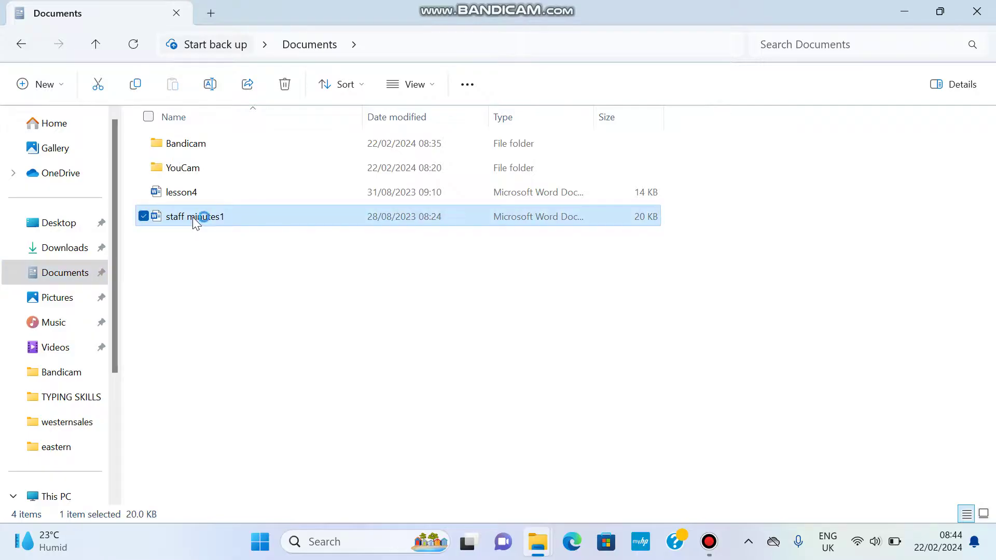
mouse_move(191, 222)
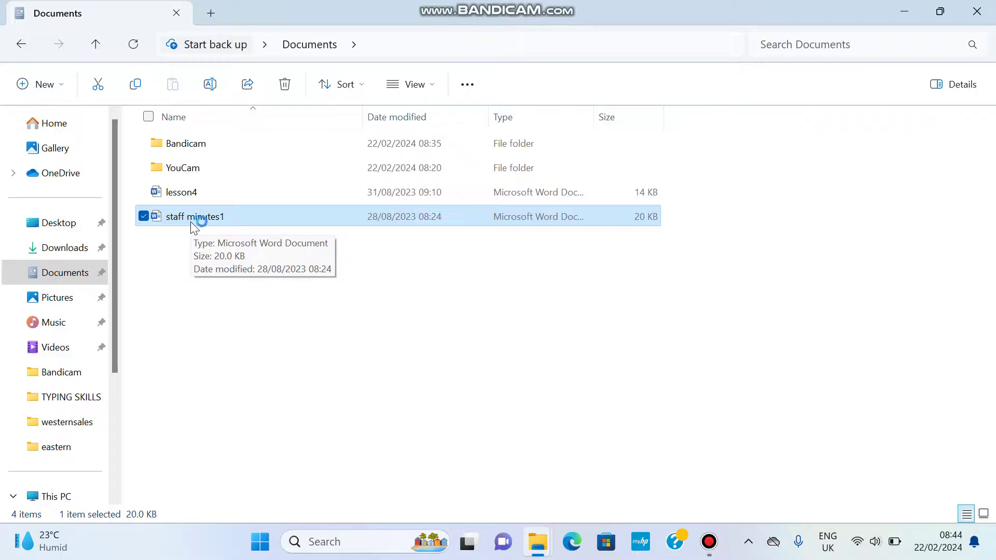
key(shift+Delete)
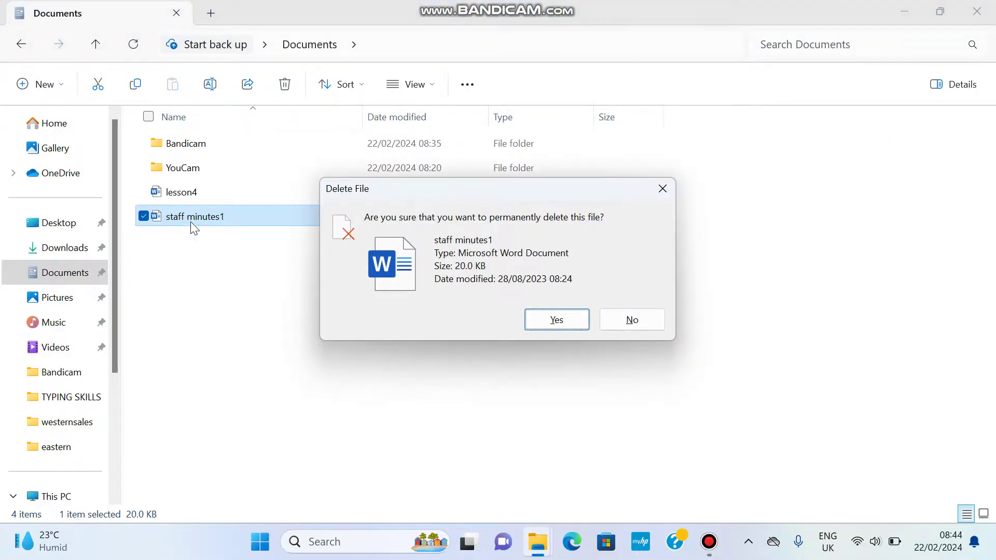
click(550, 319)
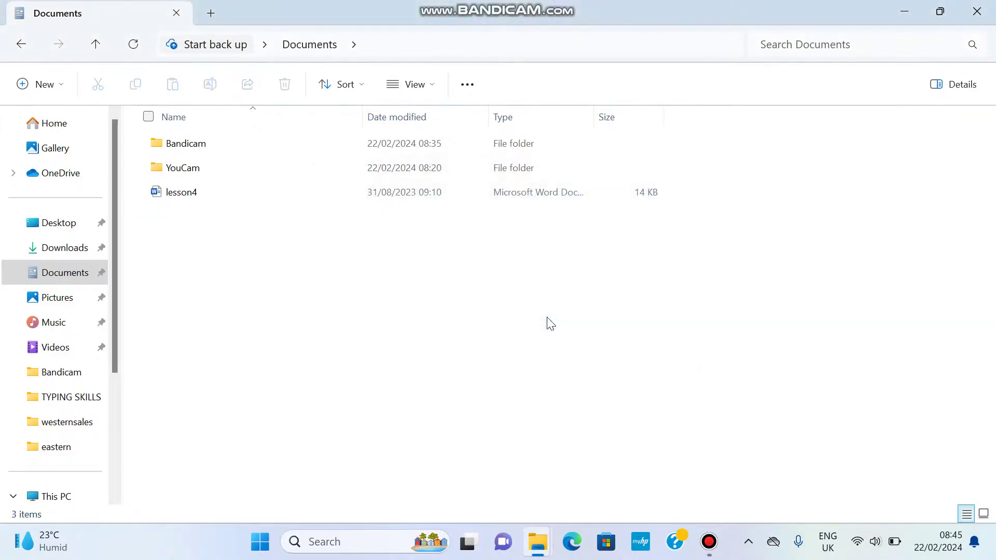
Check the Recycle Bin on the desktop for the staff minutes1 document, and close its window
click(975, 11)
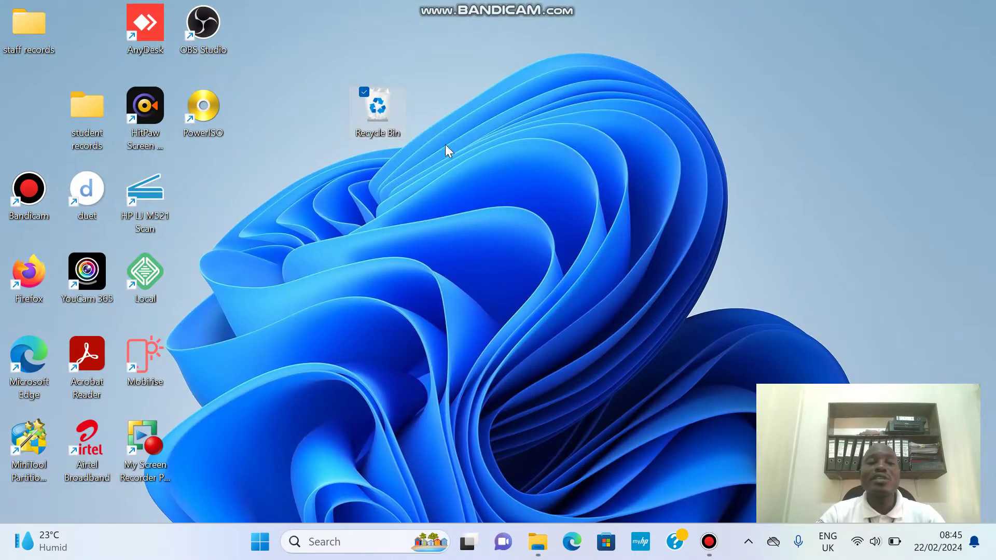
double_click(378, 107)
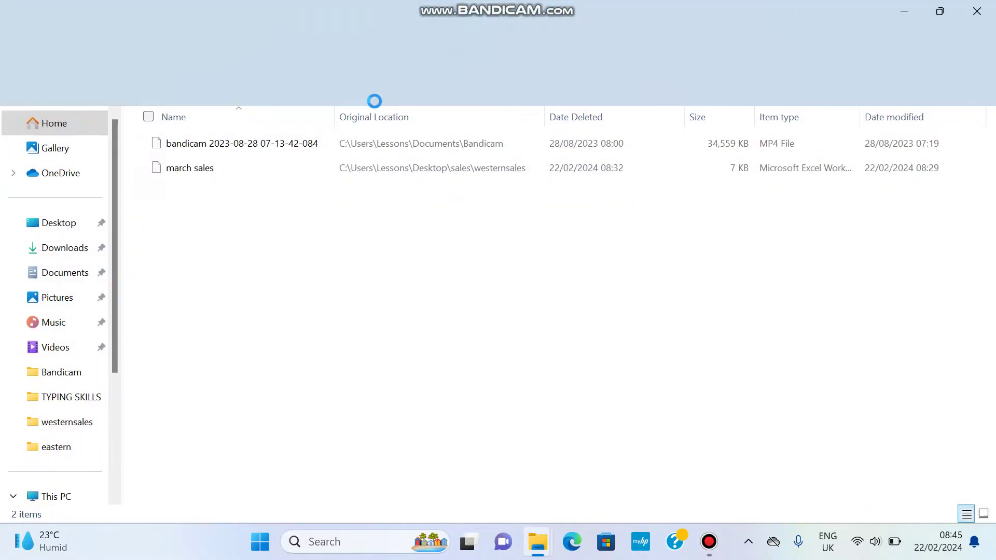
click(991, 12)
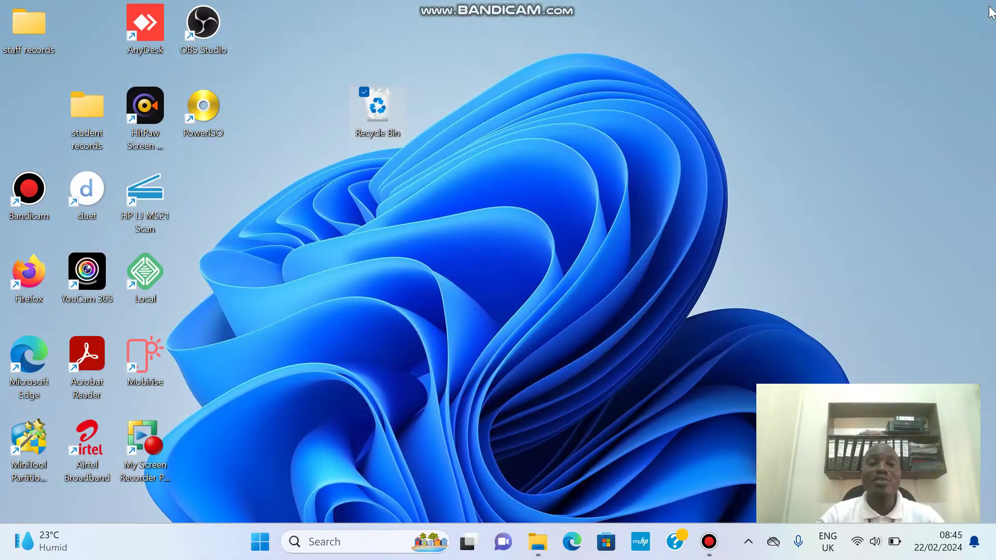